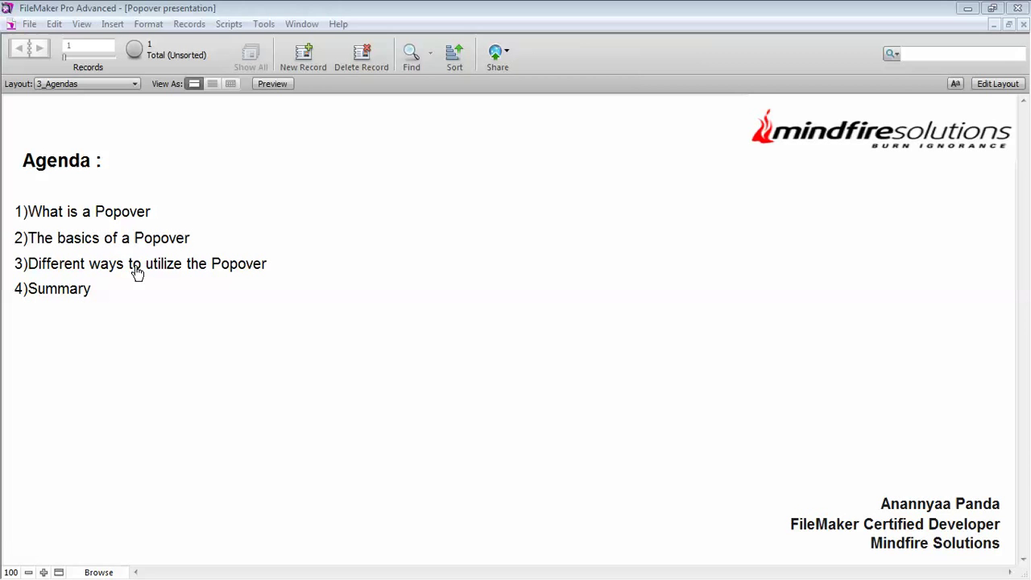
Step: Go to agenda item '3) Different ways to utilize the Popover'
{"action": "left_click", "coordinate": [137, 273]}
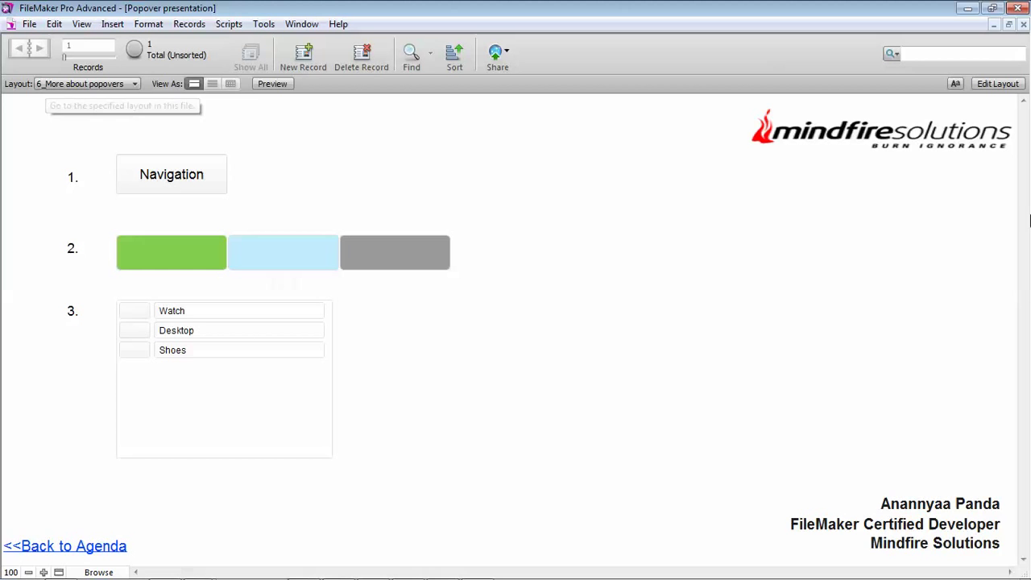
{"action": "left_click", "coordinate": [985, 87]}
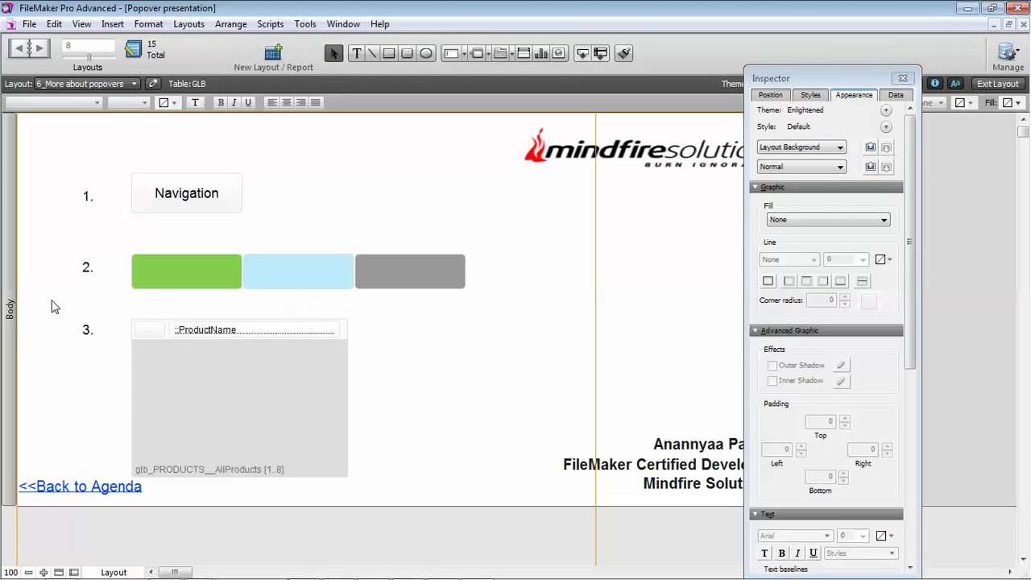
{"action": "left_click", "coordinate": [155, 203]}
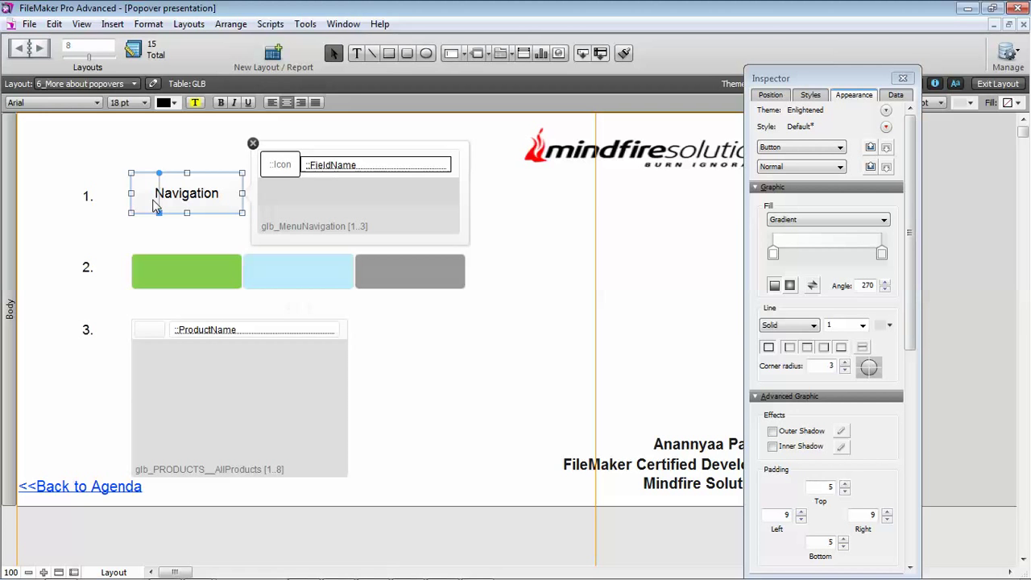
{"action": "left_click", "coordinate": [999, 84]}
{"action": "left_click", "coordinate": [153, 187]}
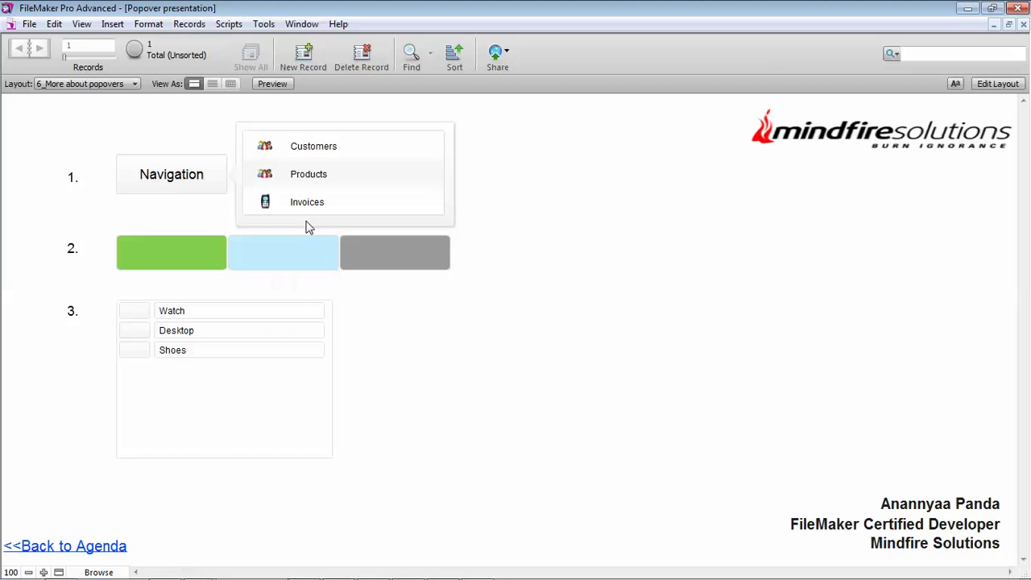
{"action": "left_click", "coordinate": [330, 157]}
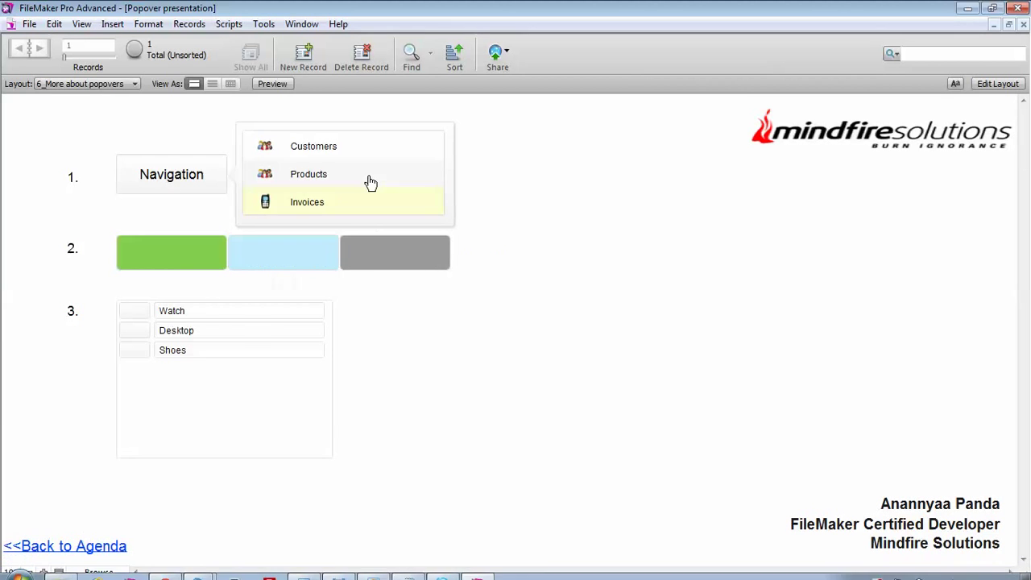
{"action": "left_click", "coordinate": [369, 180]}
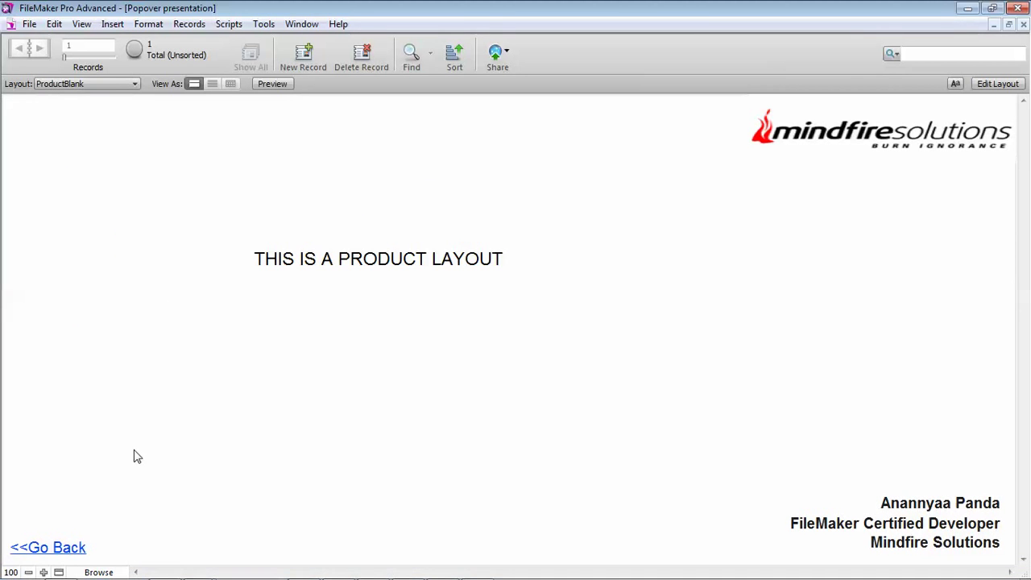
{"action": "left_click", "coordinate": [69, 549]}
{"action": "left_click", "coordinate": [355, 212]}
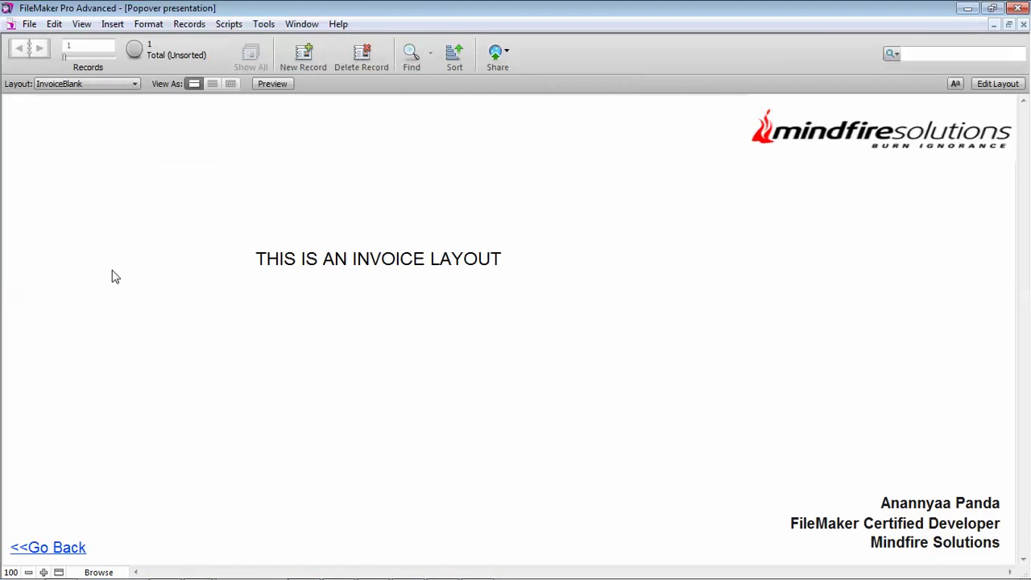
{"action": "left_click", "coordinate": [24, 548]}
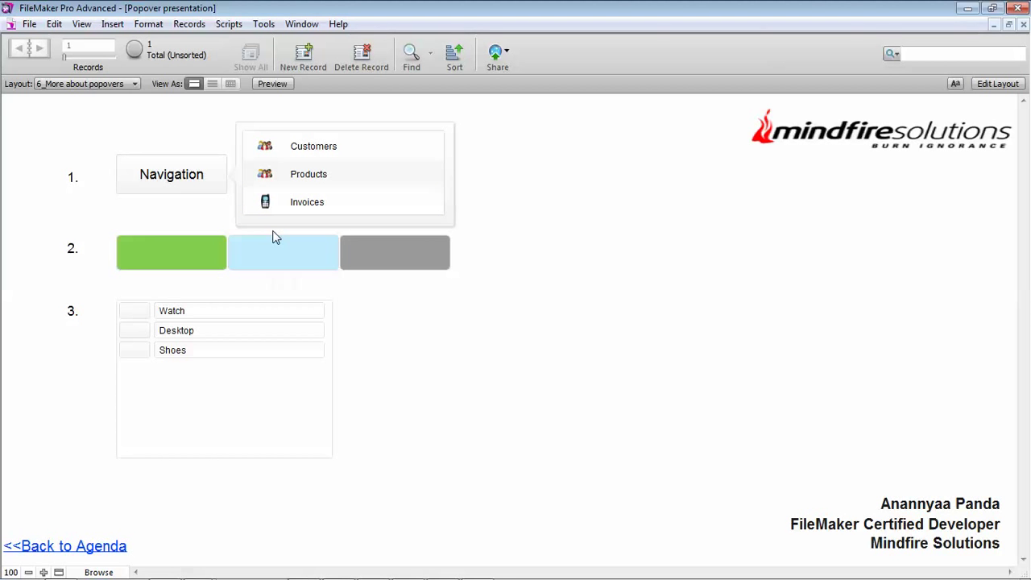
Step: In Layout mode, inspect the ::FieldName field inside the Navigation popover's glb_MenuNavigation portal
{"action": "left_click", "coordinate": [984, 84]}
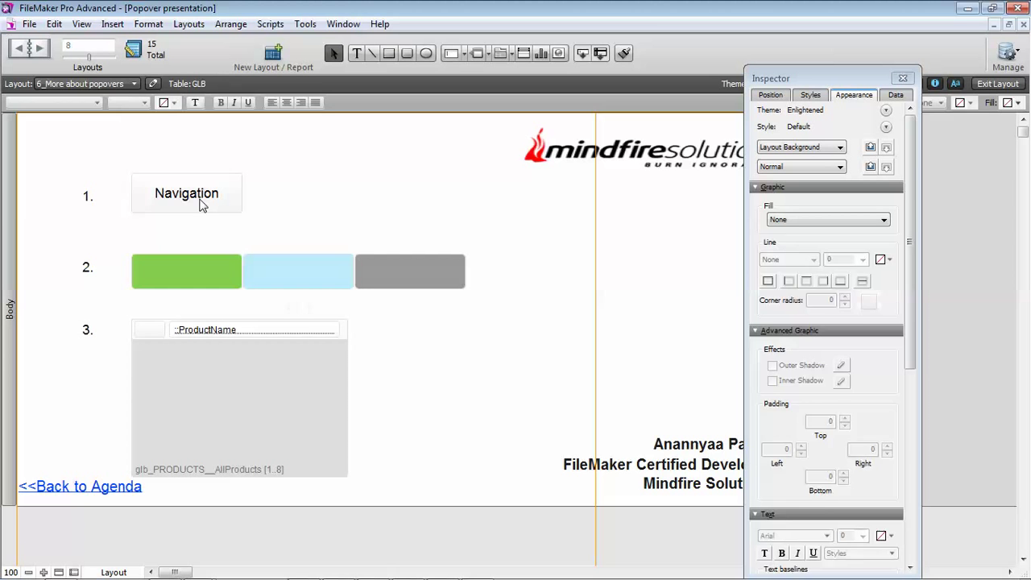
{"action": "left_click", "coordinate": [198, 202]}
{"action": "left_click", "coordinate": [367, 181]}
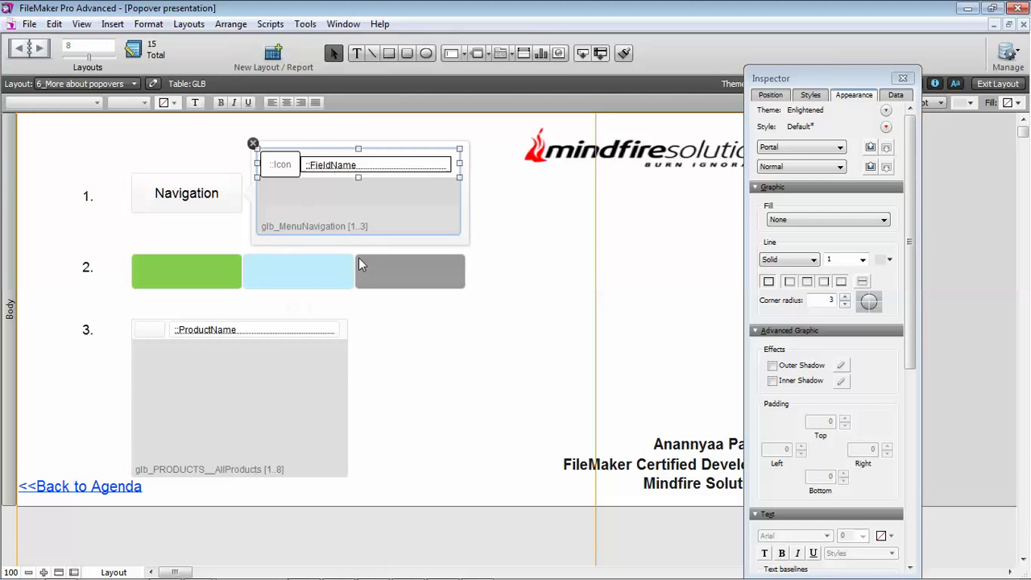
{"action": "left_click", "coordinate": [356, 168]}
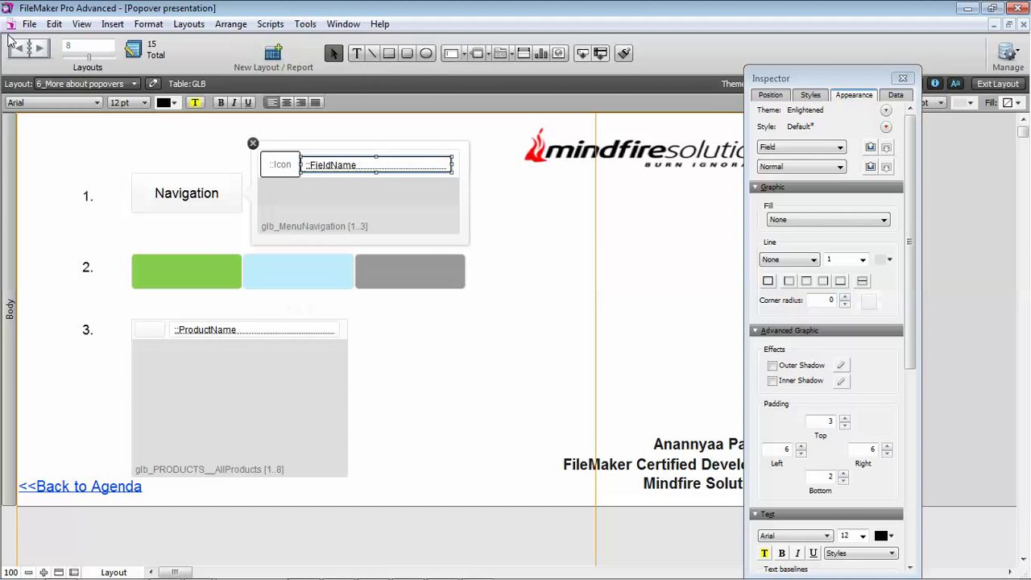
{"action": "left_click", "coordinate": [270, 23]}
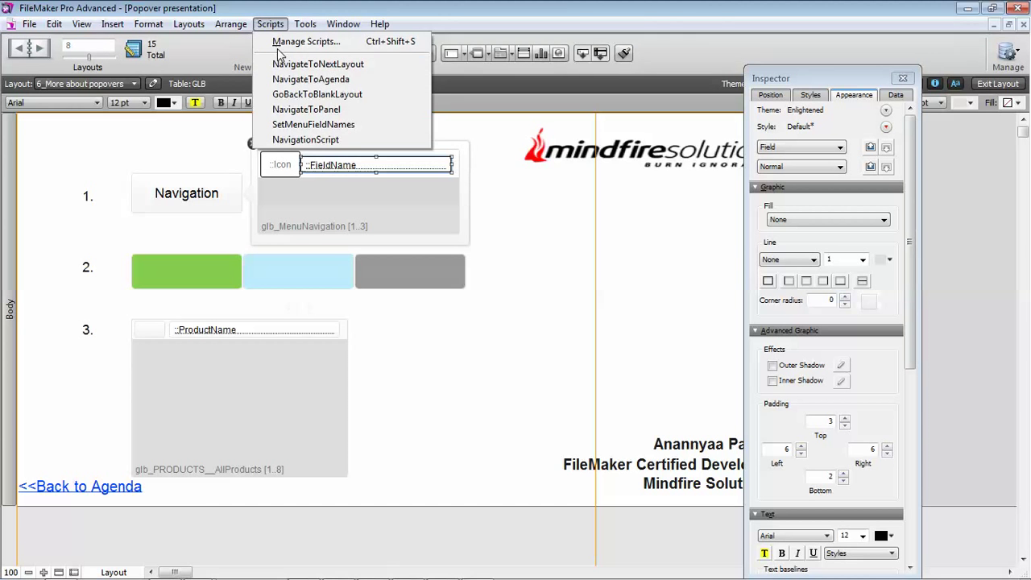
Step: Review SetMenuFieldNames' Set Variable step ($$FieldNames = Customers, Products, Invoices), then close both script windows
{"action": "left_click", "coordinate": [306, 41]}
{"action": "left_click", "coordinate": [307, 120]}
{"action": "left_click", "coordinate": [309, 135]}
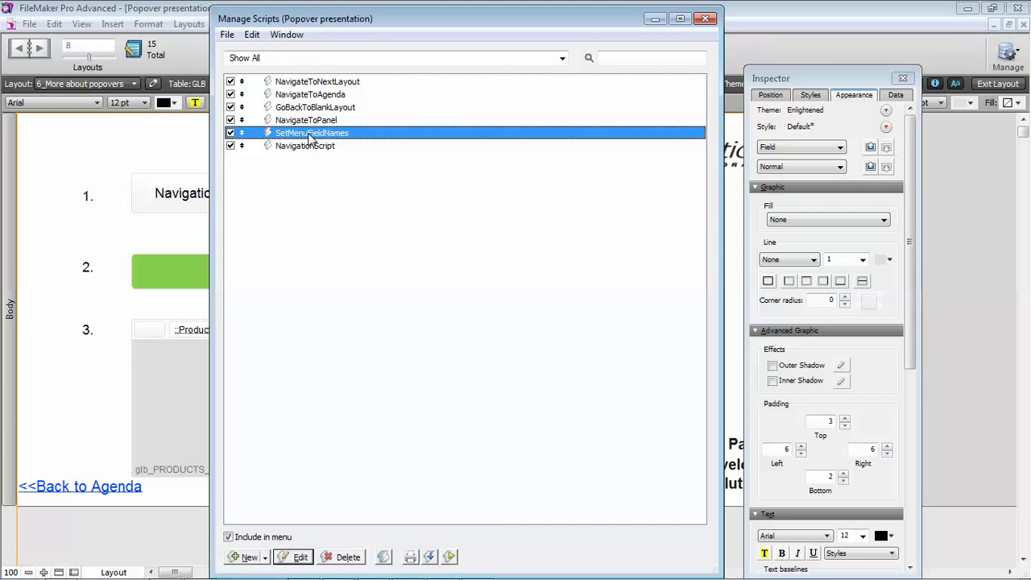
{"action": "double_click", "coordinate": [358, 137]}
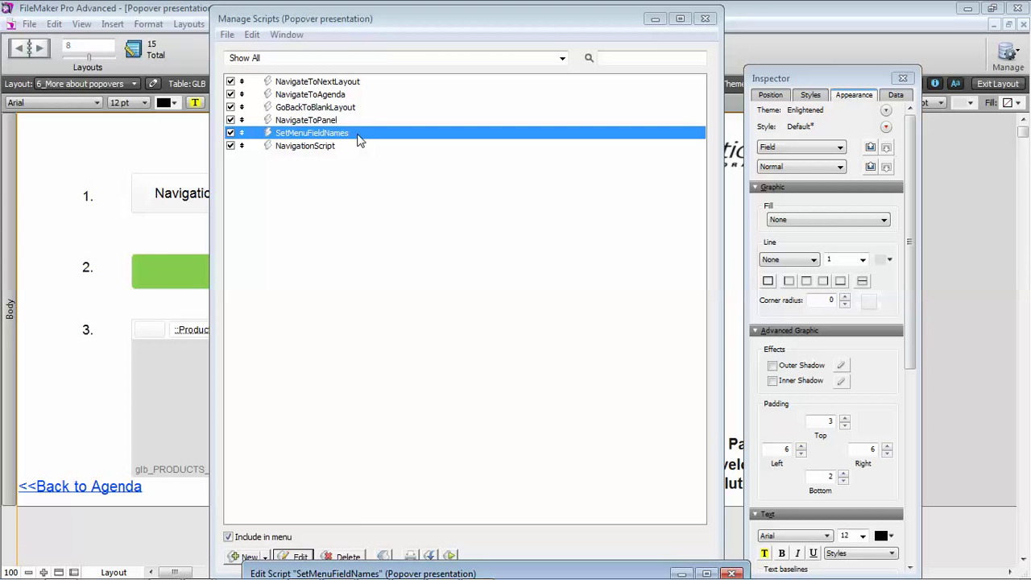
{"action": "left_click_drag", "start_coordinate": [343, 573], "coordinate": [275, 135]}
{"action": "left_click", "coordinate": [499, 196]}
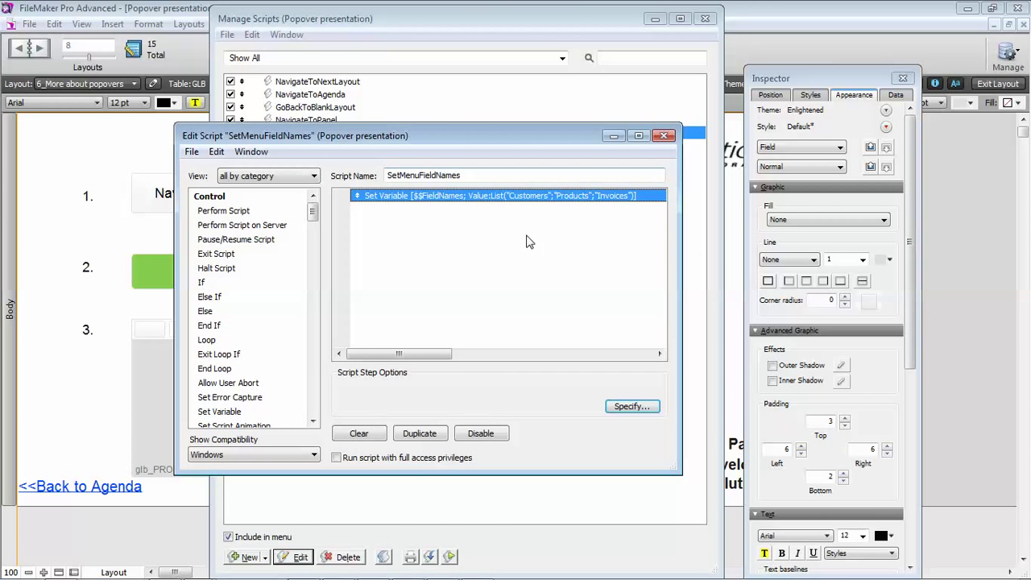
{"action": "left_click", "coordinate": [664, 135]}
{"action": "left_click", "coordinate": [705, 18]}
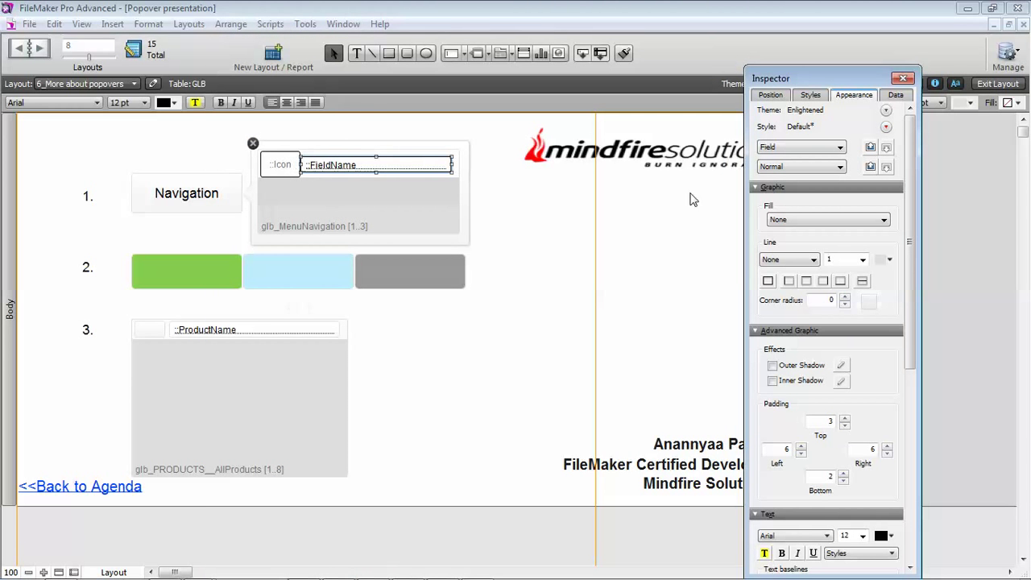
Step: In Browse mode, test the Navigation popover by going to Invoices and back
{"action": "left_click", "coordinate": [1003, 84]}
{"action": "left_click", "coordinate": [224, 174]}
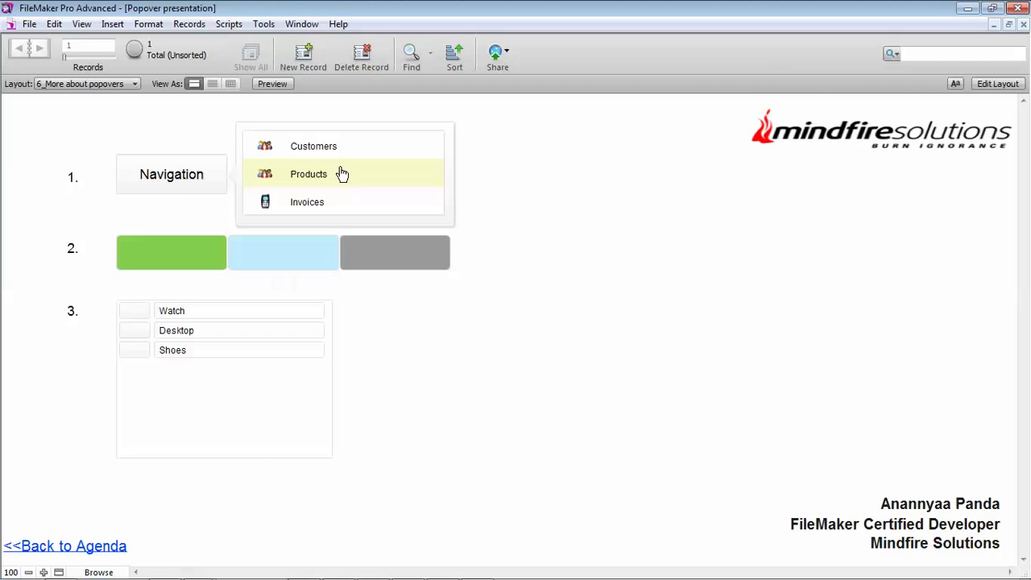
{"action": "left_click", "coordinate": [354, 214]}
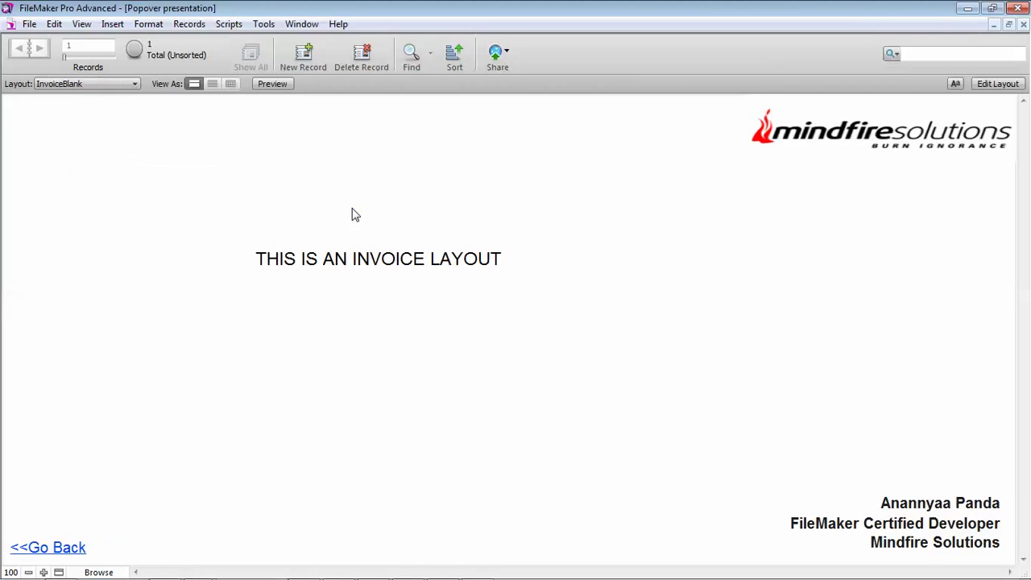
{"action": "left_click", "coordinate": [40, 546]}
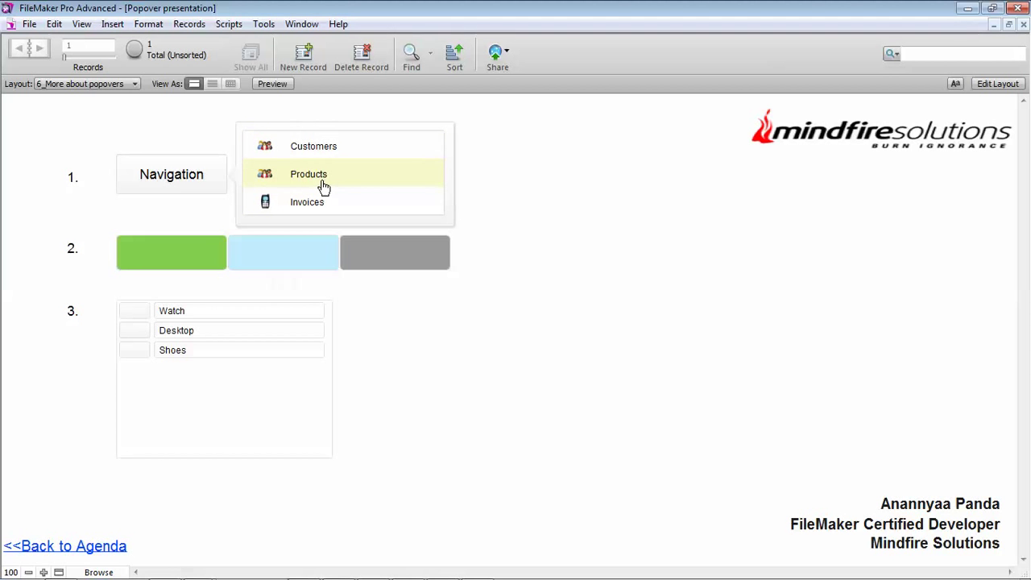
Step: Choose Customers under the Script Debugger and step through NavigationScript to the customer layout
{"action": "left_click", "coordinate": [263, 24]}
{"action": "mouse_move", "coordinate": [283, 34]}
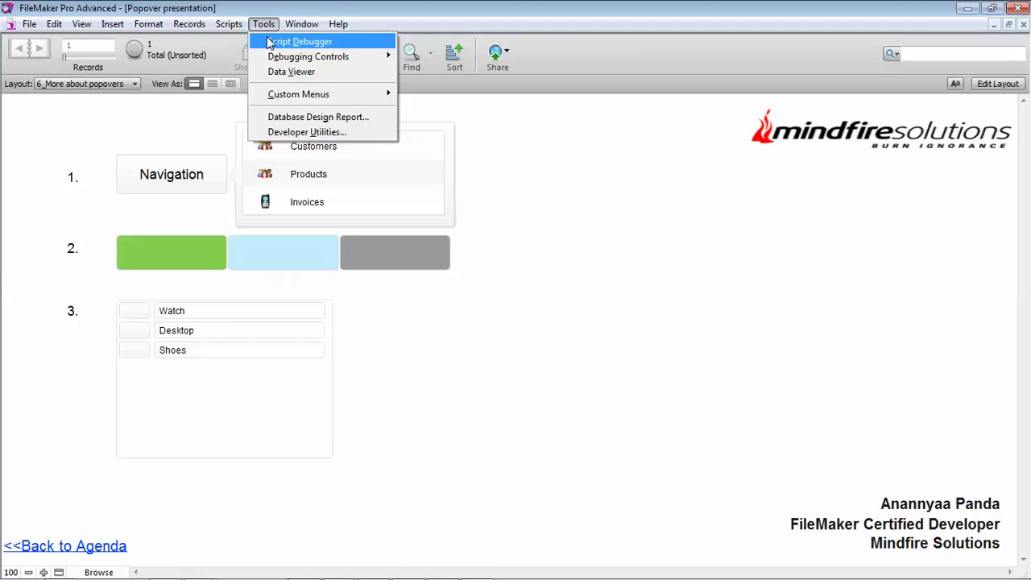
{"action": "left_click", "coordinate": [274, 40]}
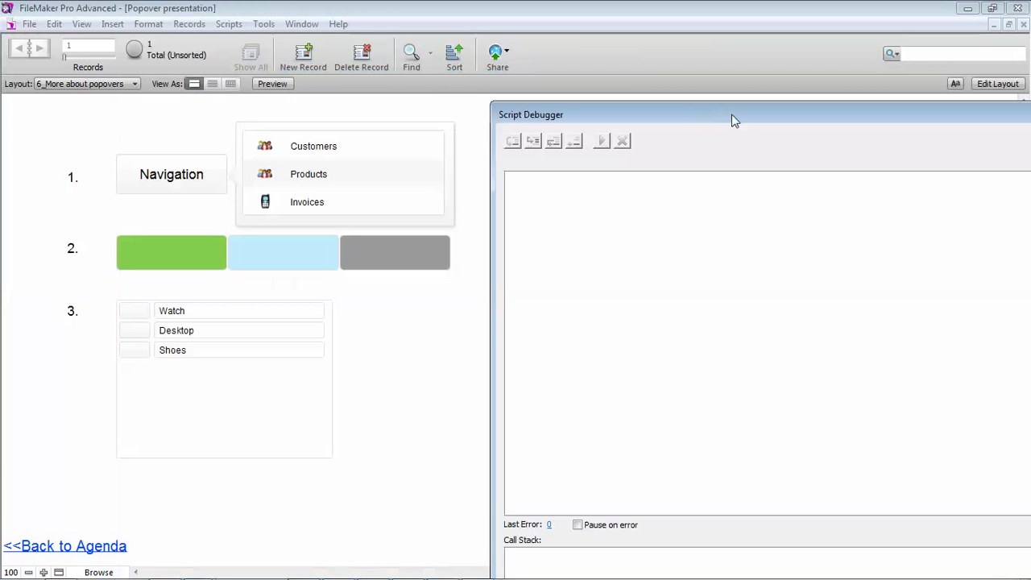
{"action": "left_click", "coordinate": [396, 154]}
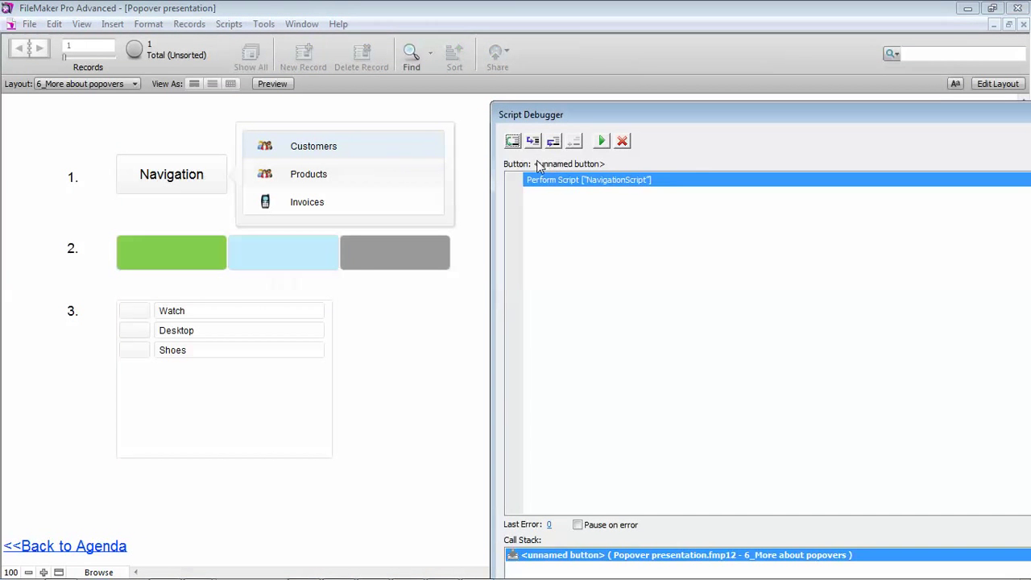
{"action": "left_click", "coordinate": [532, 142]}
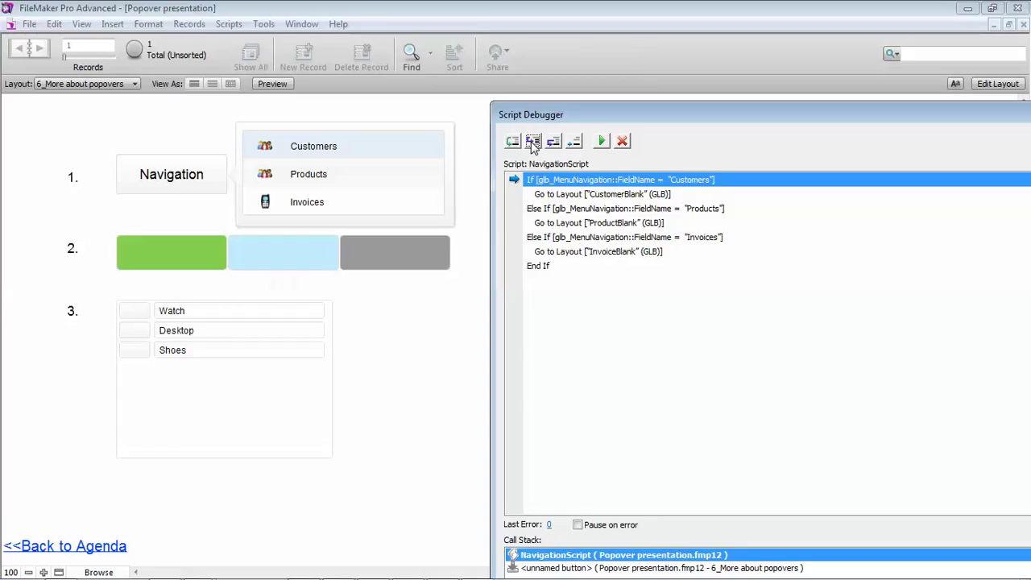
{"action": "left_click", "coordinate": [532, 141]}
{"action": "left_click", "coordinate": [532, 142]}
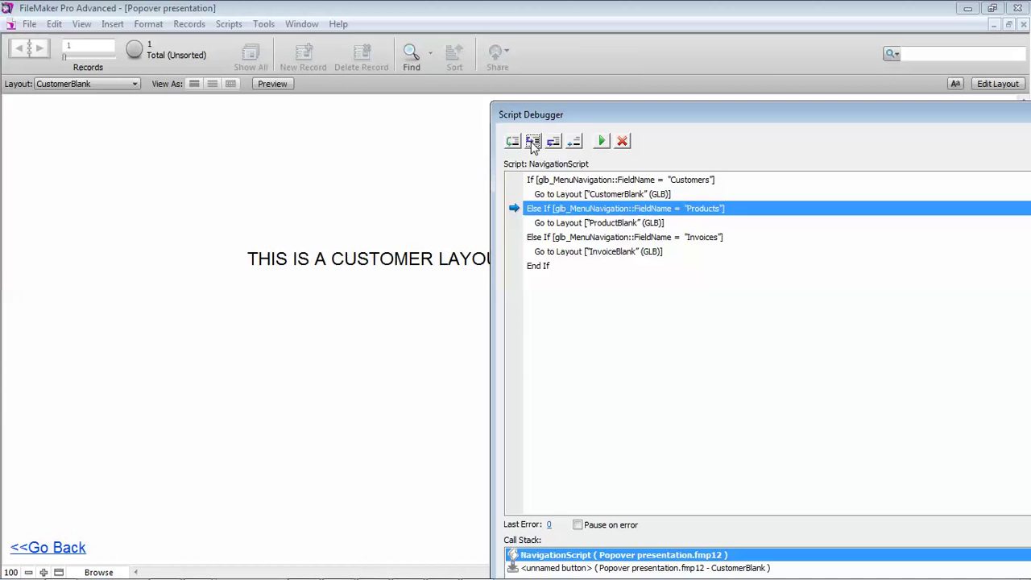
{"action": "left_click", "coordinate": [532, 142]}
{"action": "left_click", "coordinate": [532, 142]}
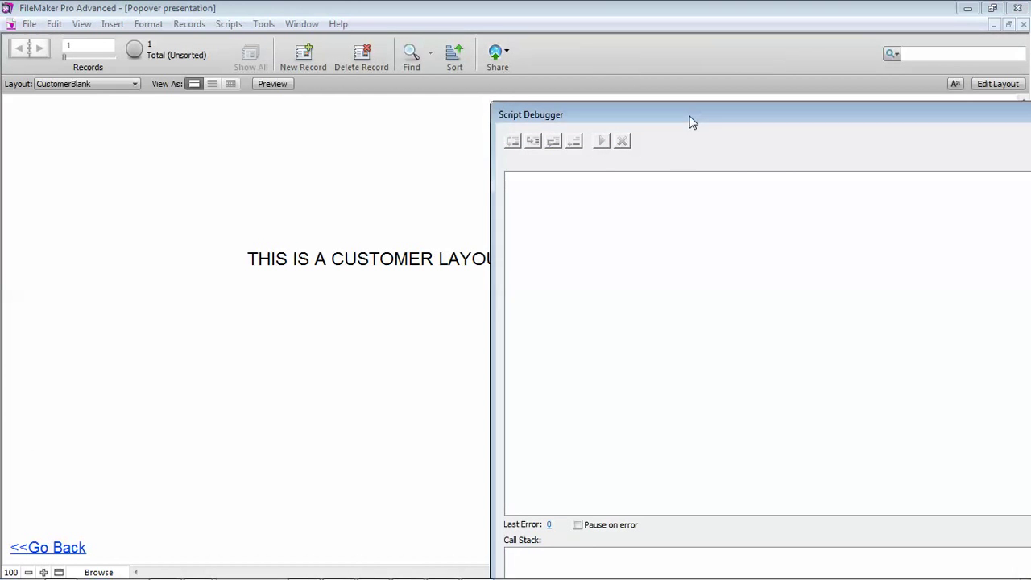
{"action": "left_click_drag", "start_coordinate": [690, 120], "coordinate": [127, 138]}
Step: Close the Script Debugger, go back to the popover demo layout, and reopen the Navigation popover
{"action": "left_click", "coordinate": [931, 133]}
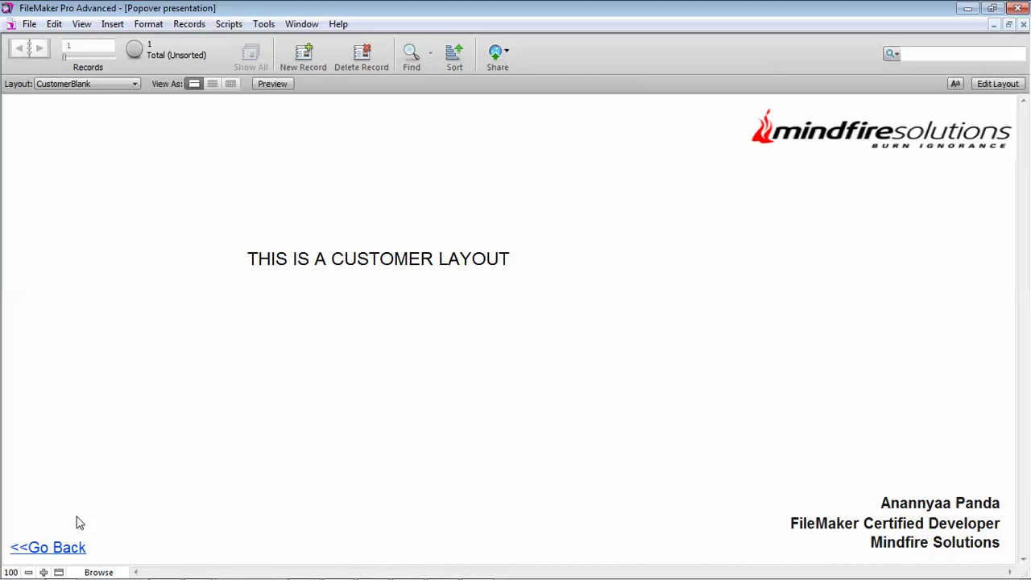
{"action": "left_click", "coordinate": [46, 552]}
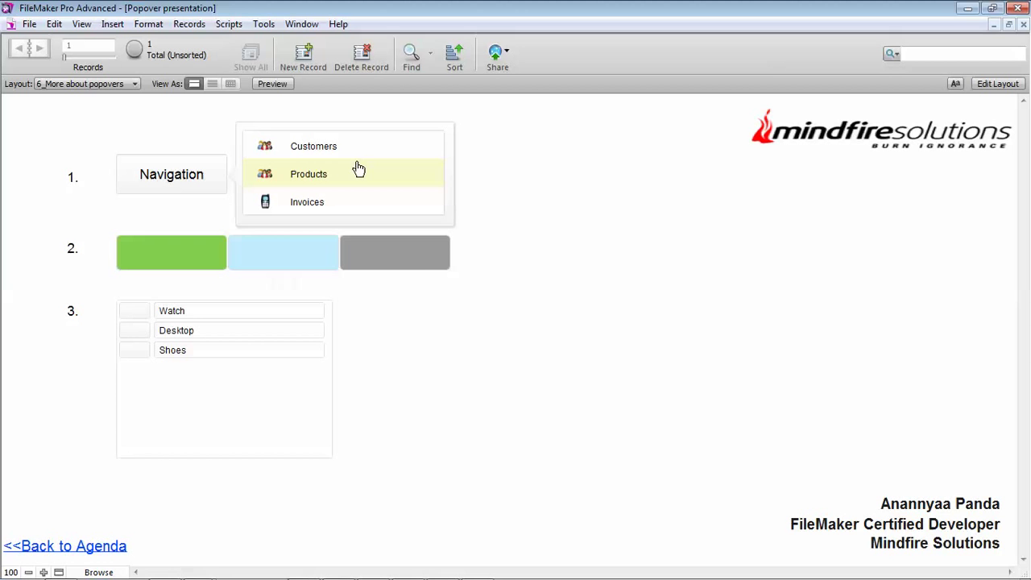
{"action": "left_click", "coordinate": [699, 282]}
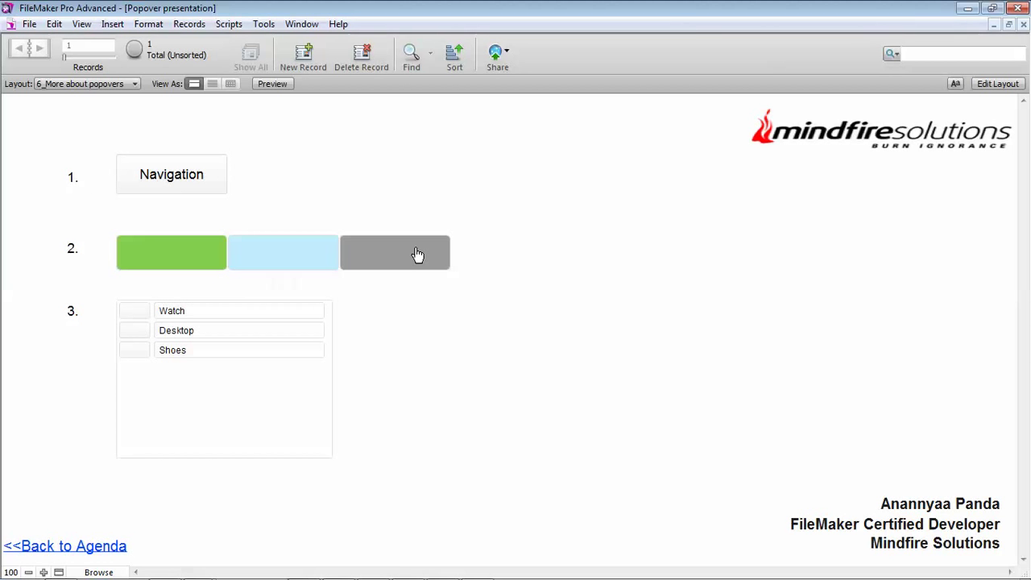
{"action": "left_click", "coordinate": [181, 191]}
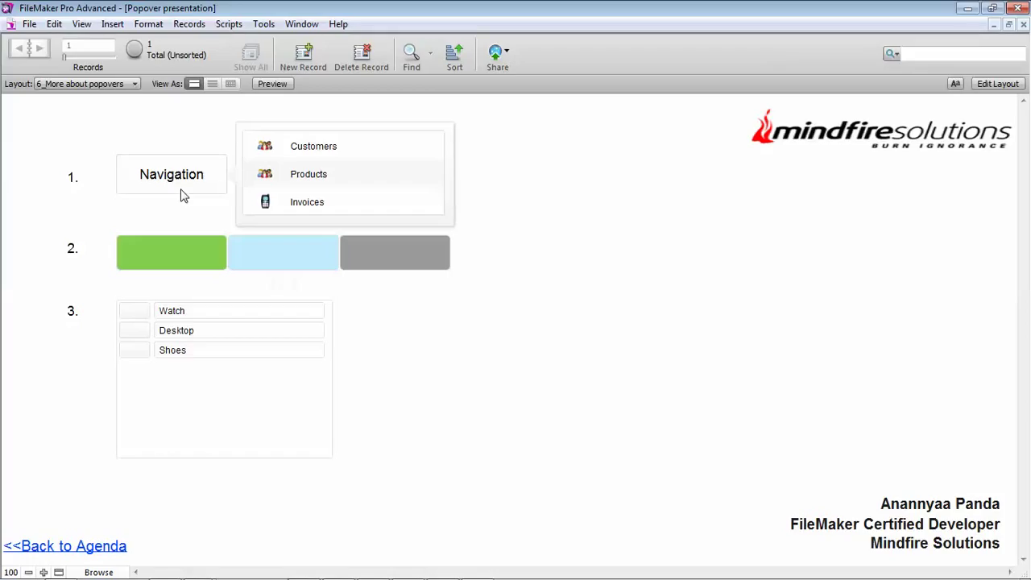
Step: Show and dismiss the 'You selected green' and 'You selected grey' button messages
{"action": "left_click", "coordinate": [627, 369]}
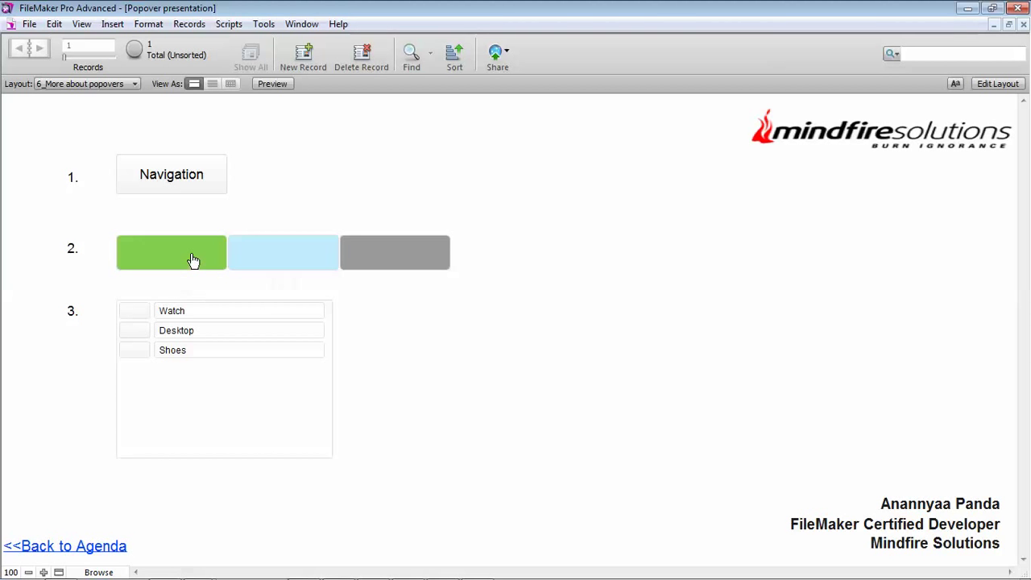
{"action": "left_click", "coordinate": [193, 260]}
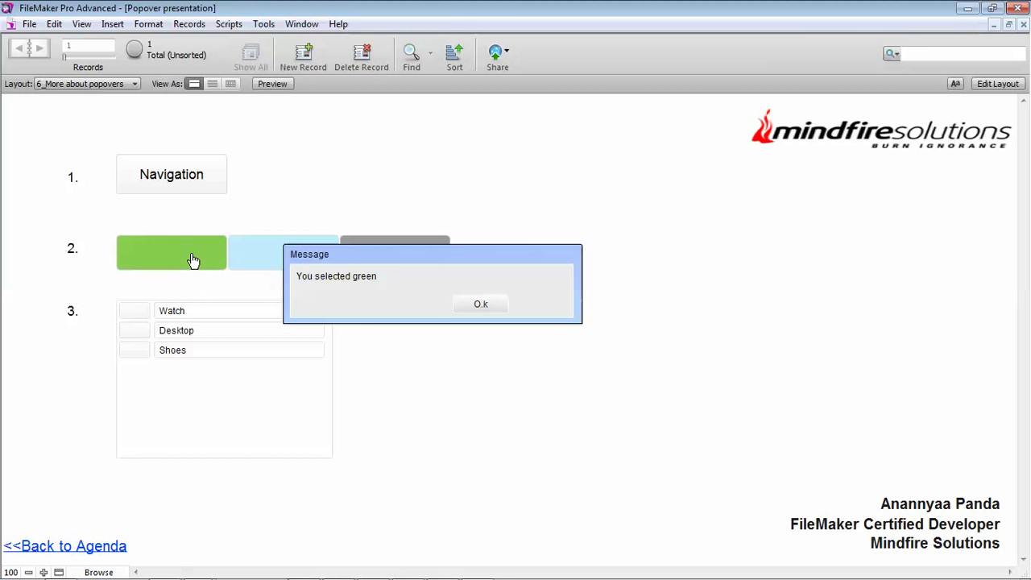
{"action": "left_click", "coordinate": [499, 311]}
{"action": "left_click", "coordinate": [425, 258]}
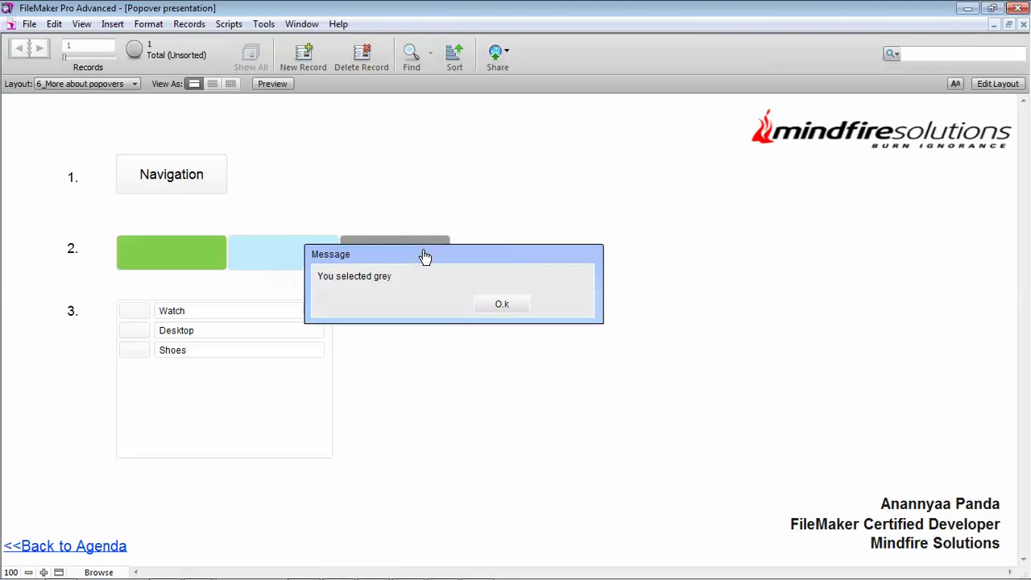
{"action": "left_click", "coordinate": [501, 307]}
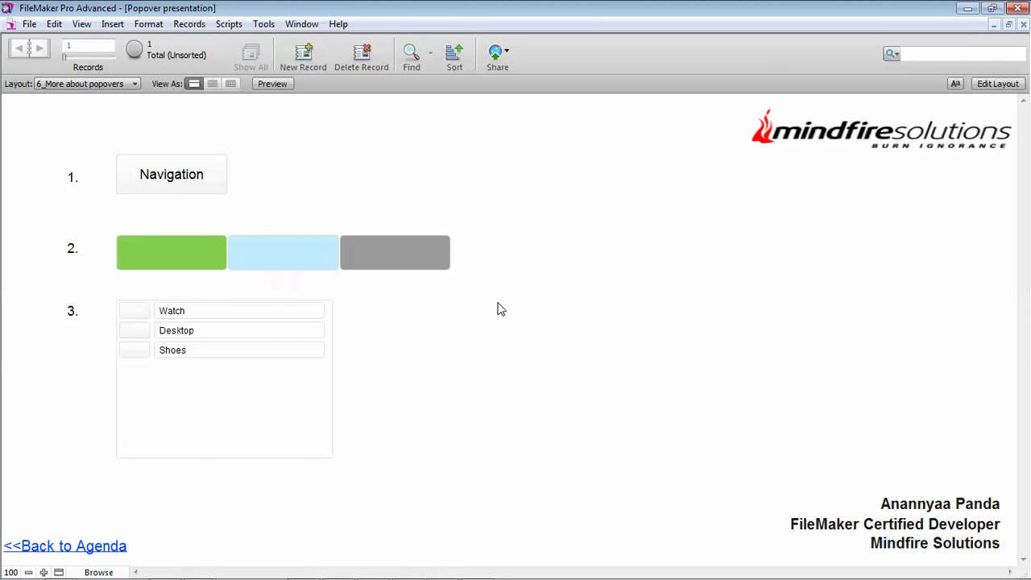
{"action": "left_click", "coordinate": [991, 84]}
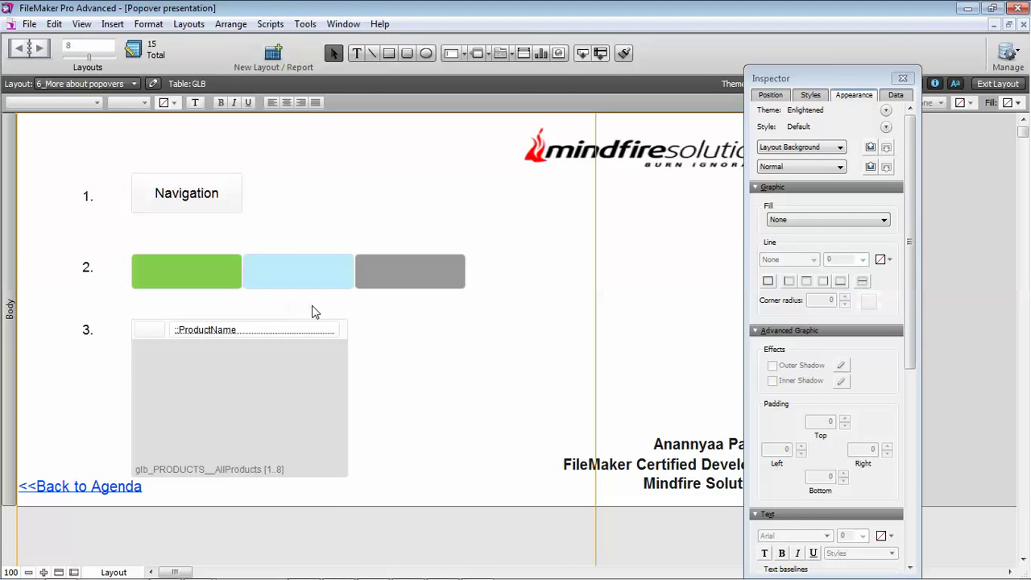
Step: Display the Message popover, then view the green button's Go to Object "Green" action
{"action": "left_click", "coordinate": [310, 303]}
{"action": "right_click", "coordinate": [311, 307]}
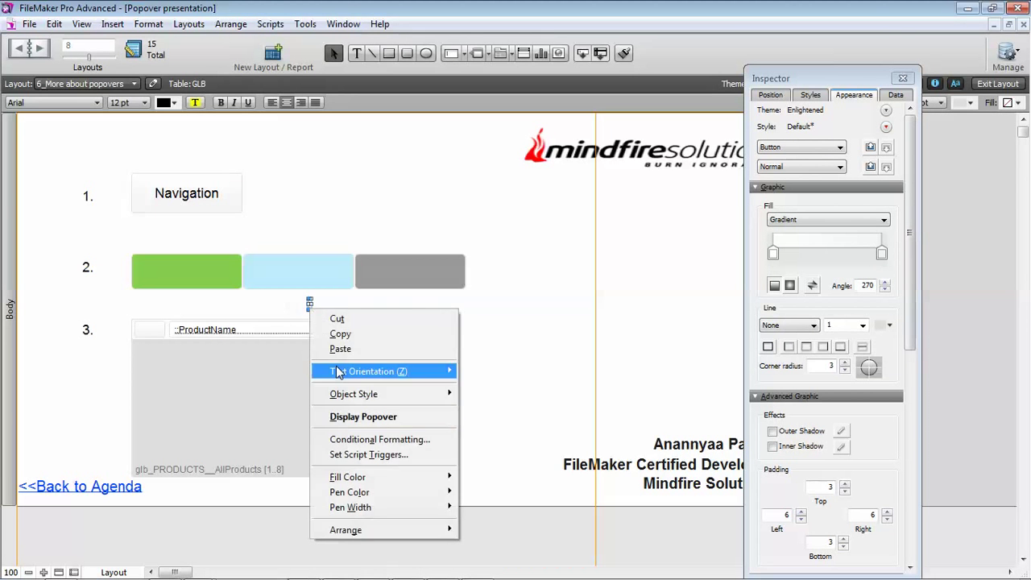
{"action": "left_click", "coordinate": [364, 416]}
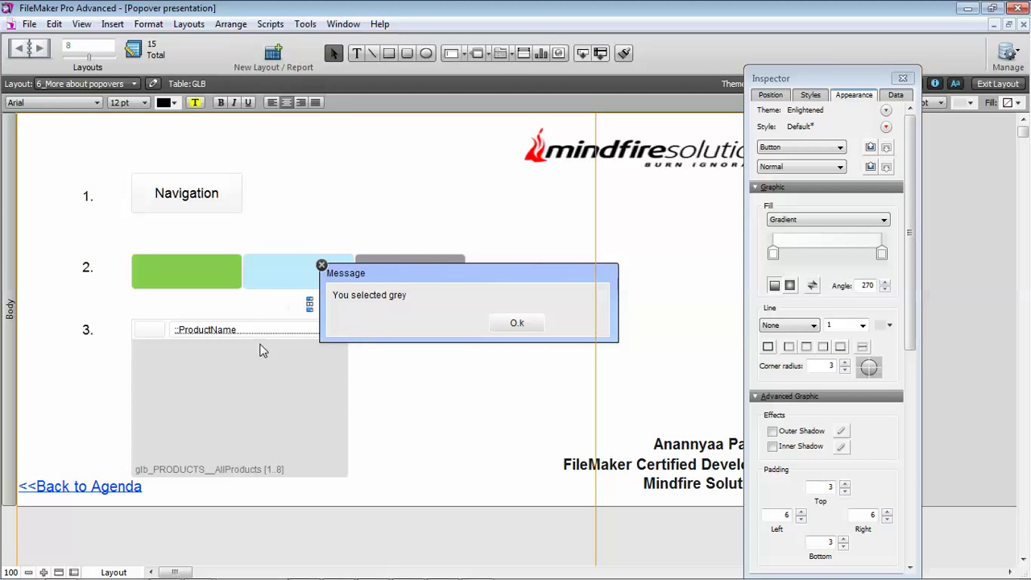
{"action": "right_click", "coordinate": [162, 288]}
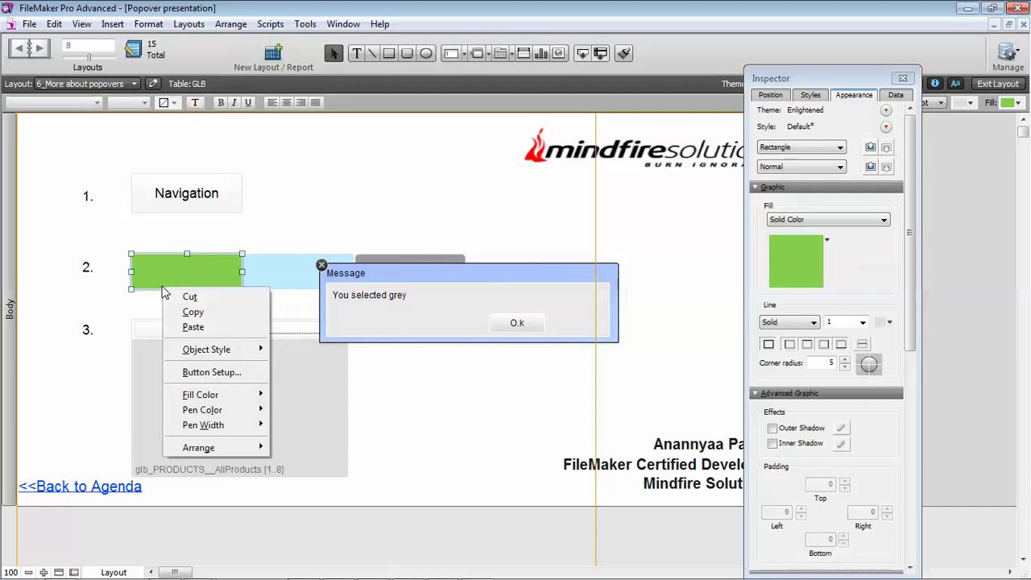
{"action": "left_click", "coordinate": [205, 372]}
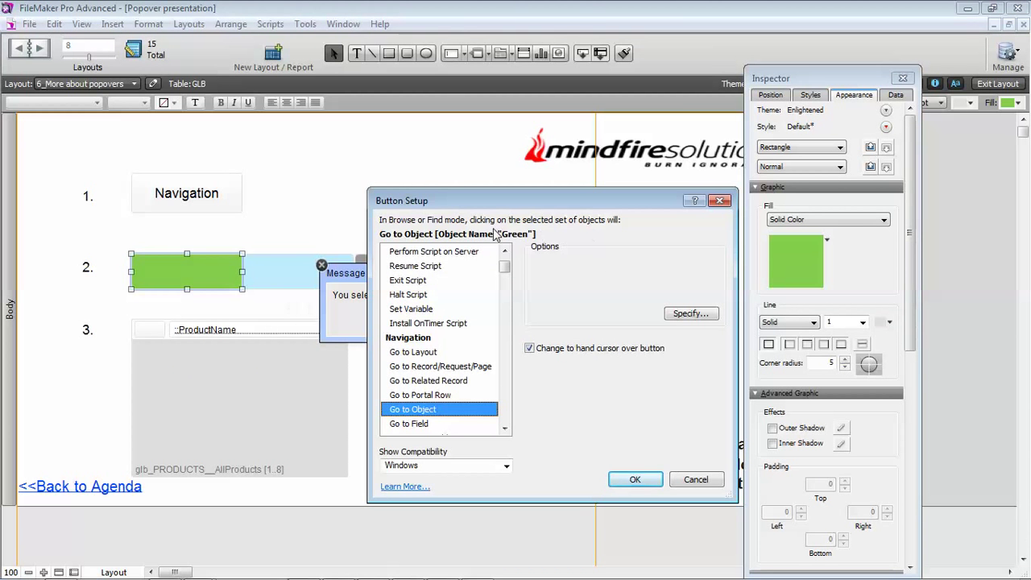
Step: Cancel the green setup and check the Message popover's Inspector name is Grey
{"action": "left_click", "coordinate": [697, 480]}
{"action": "left_click", "coordinate": [322, 299]}
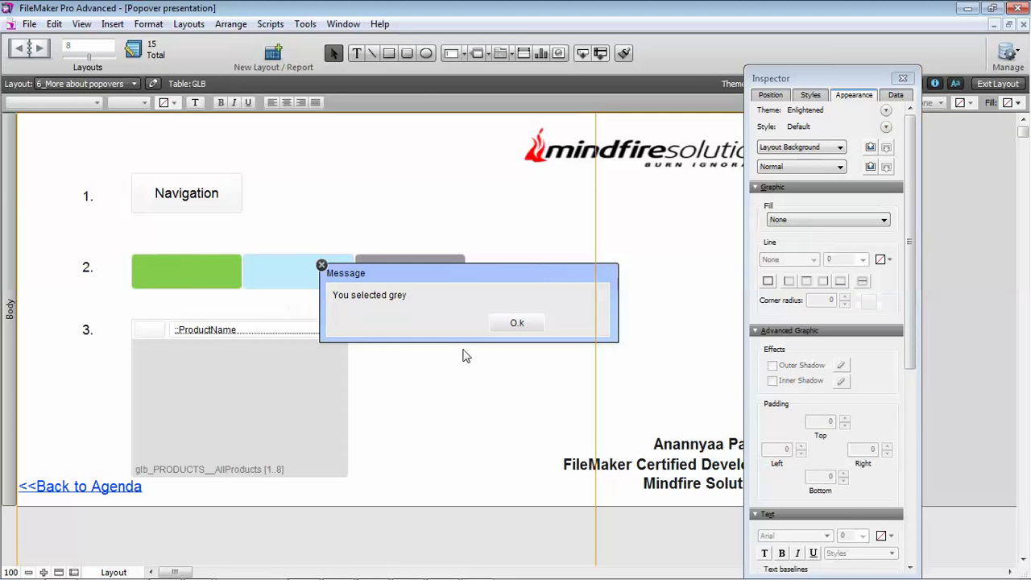
{"action": "left_click", "coordinate": [612, 306]}
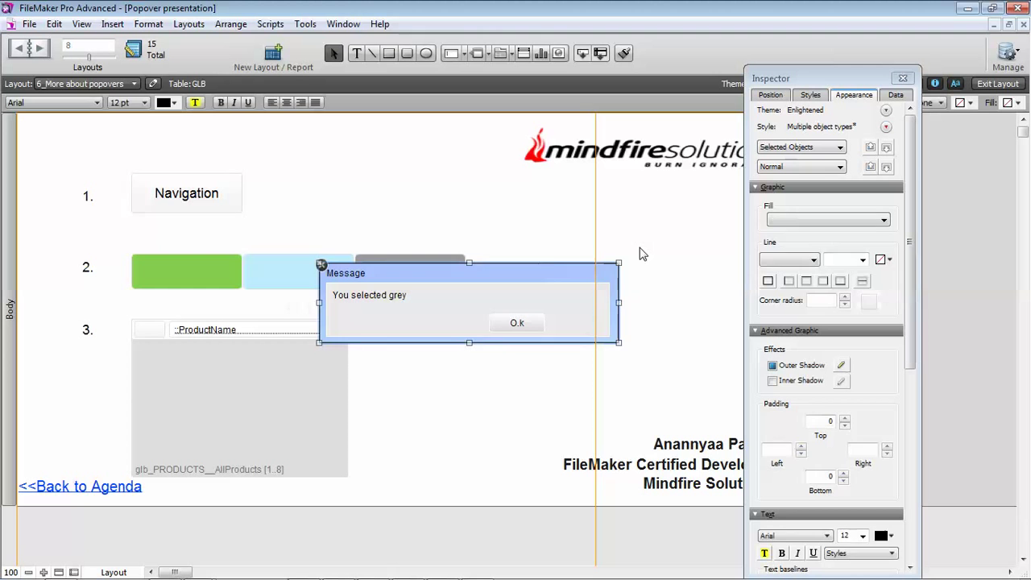
{"action": "left_click", "coordinate": [549, 267]}
{"action": "left_click", "coordinate": [574, 327]}
{"action": "left_click", "coordinate": [576, 351]}
{"action": "left_click", "coordinate": [770, 95]}
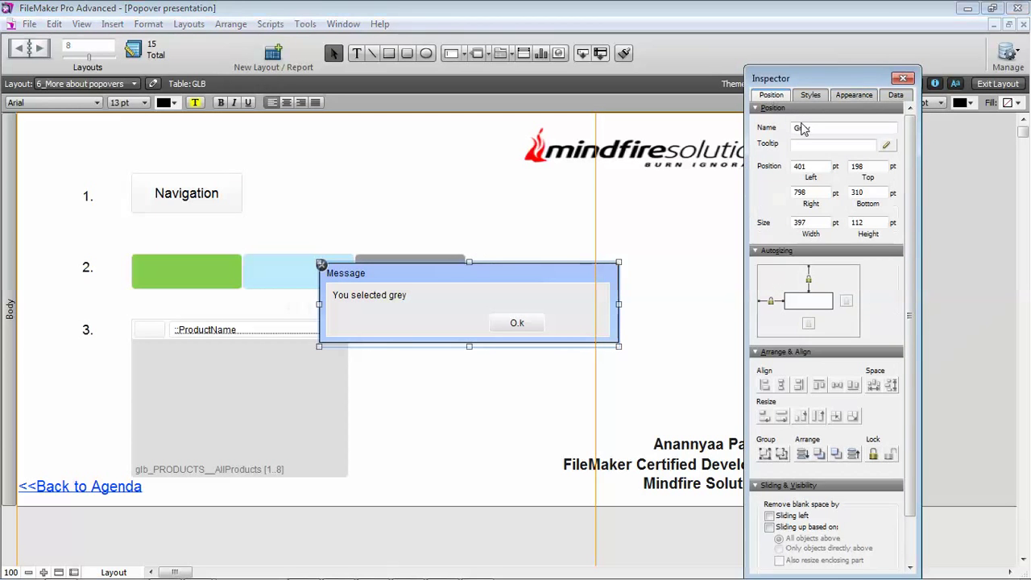
{"action": "double_click", "coordinate": [802, 128]}
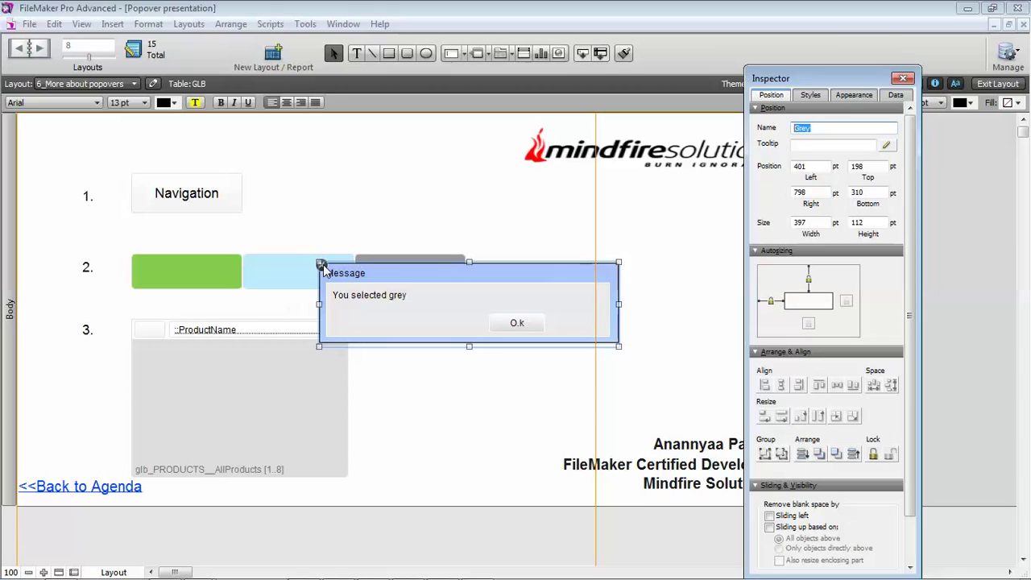
Step: Confirm the grey button's Go to Object action targets "Grey", then cancel its setup
{"action": "left_click", "coordinate": [415, 270]}
{"action": "right_click", "coordinate": [415, 270]}
{"action": "left_click", "coordinate": [463, 356]}
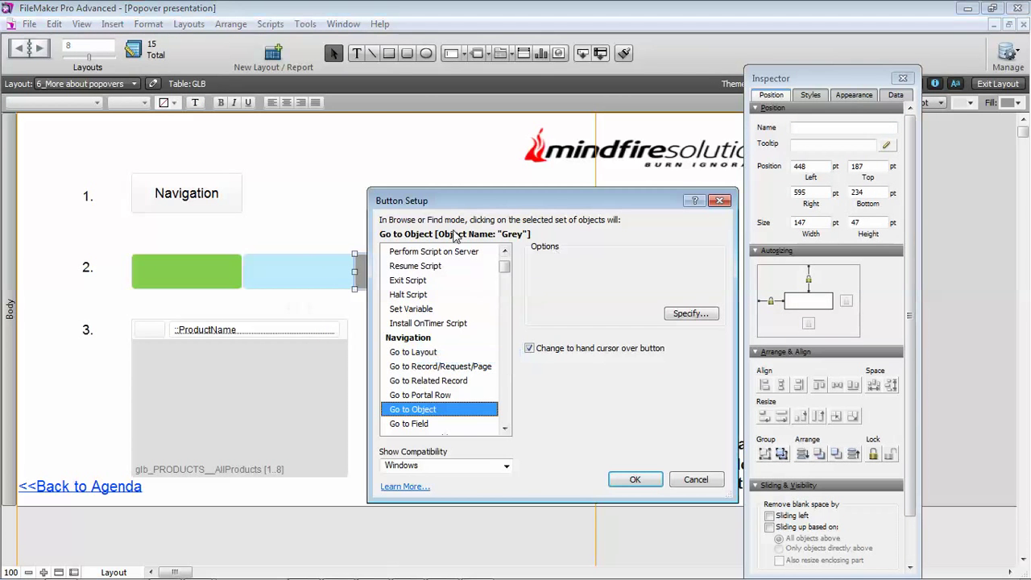
{"action": "left_click", "coordinate": [691, 313]}
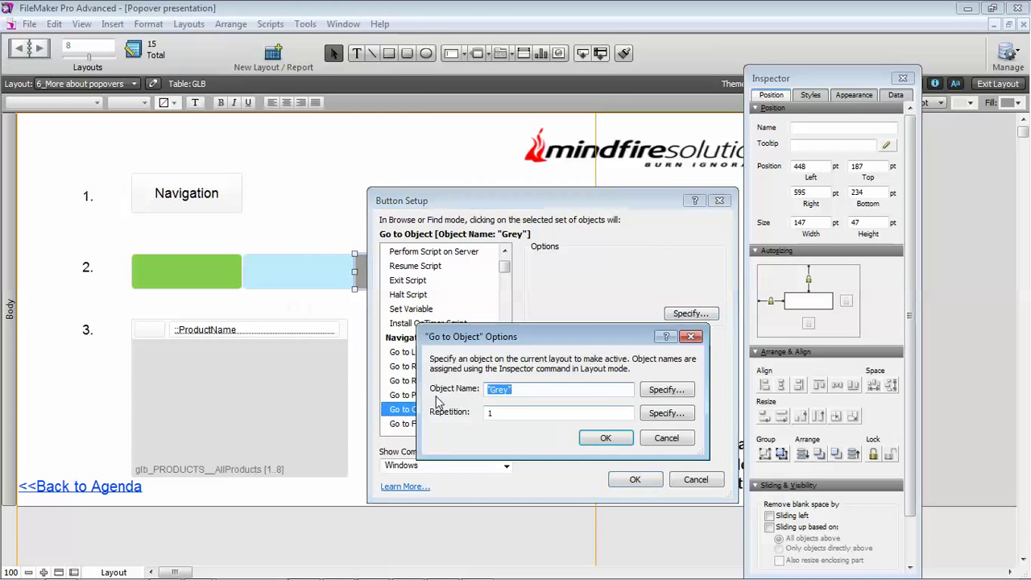
{"action": "left_click", "coordinate": [671, 439]}
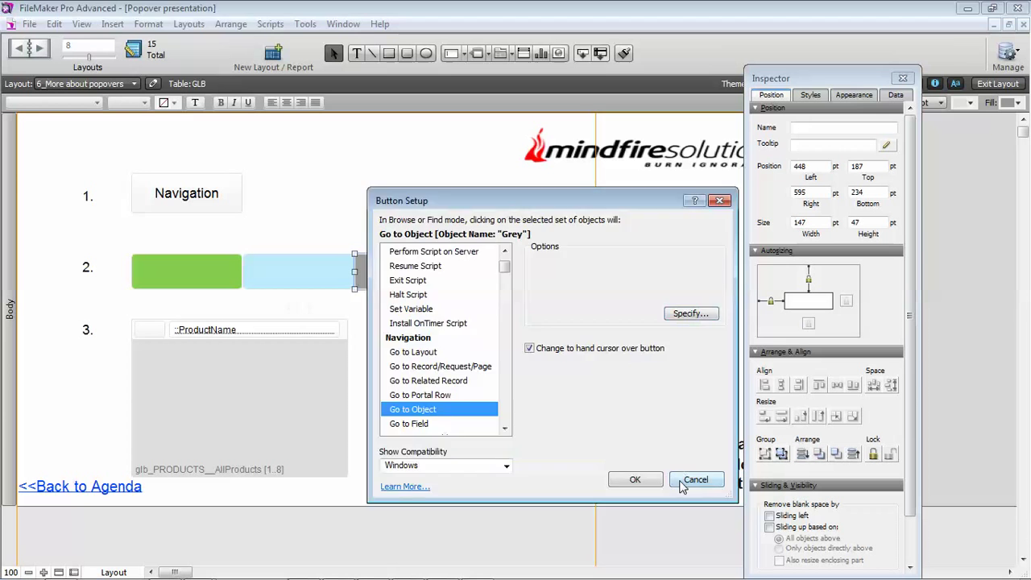
{"action": "left_click", "coordinate": [694, 479]}
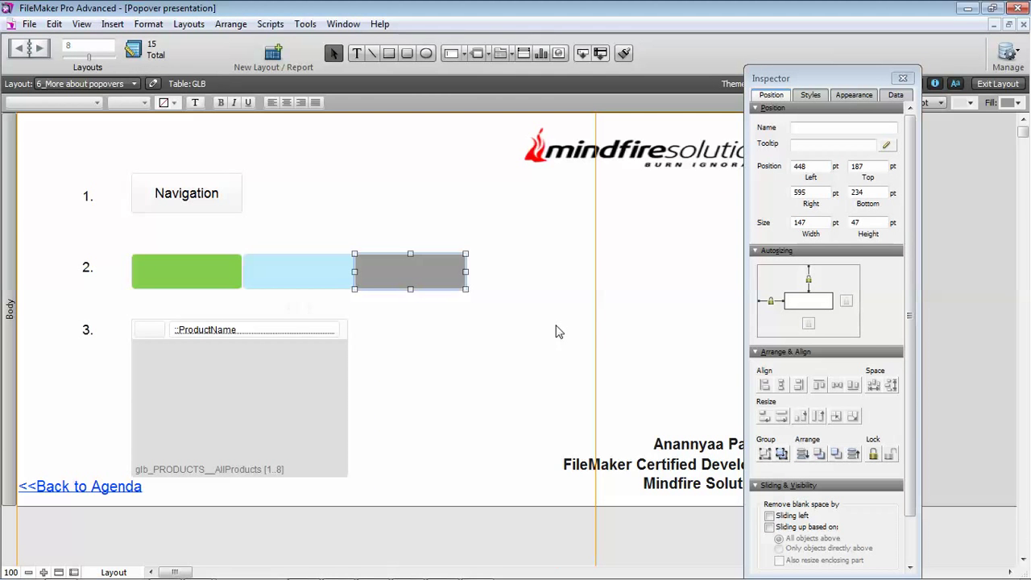
Step: Exit Layout mode with Don't Save and confirm the grey button still shows its message
{"action": "left_click", "coordinate": [998, 84]}
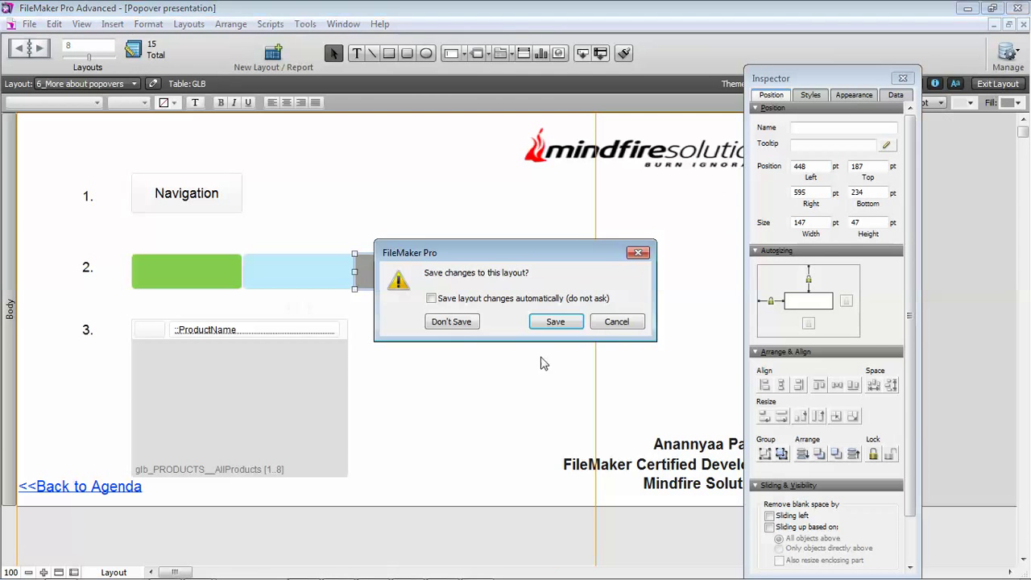
{"action": "left_click", "coordinate": [452, 322]}
{"action": "left_click", "coordinate": [362, 265]}
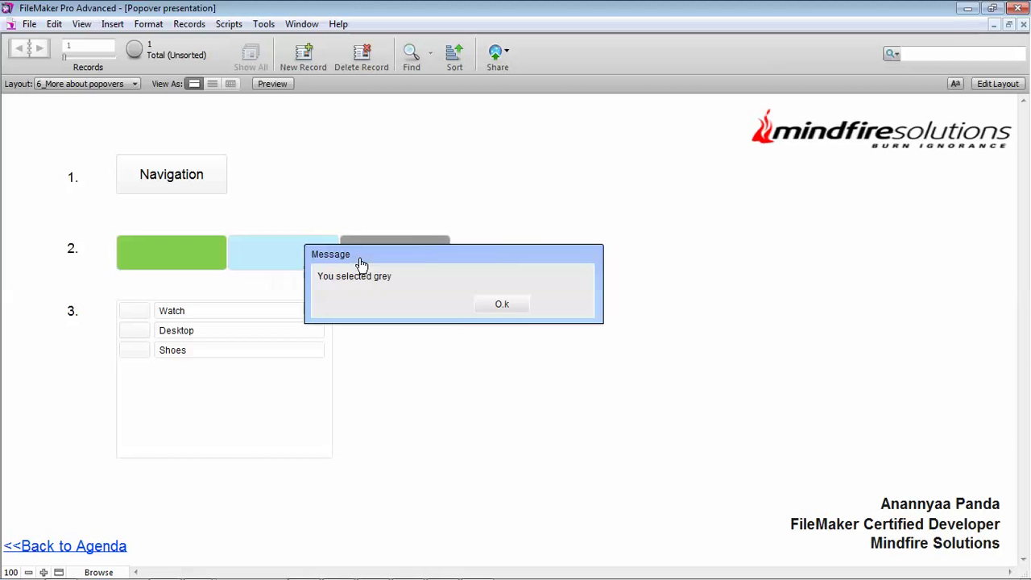
{"action": "left_click", "coordinate": [496, 307]}
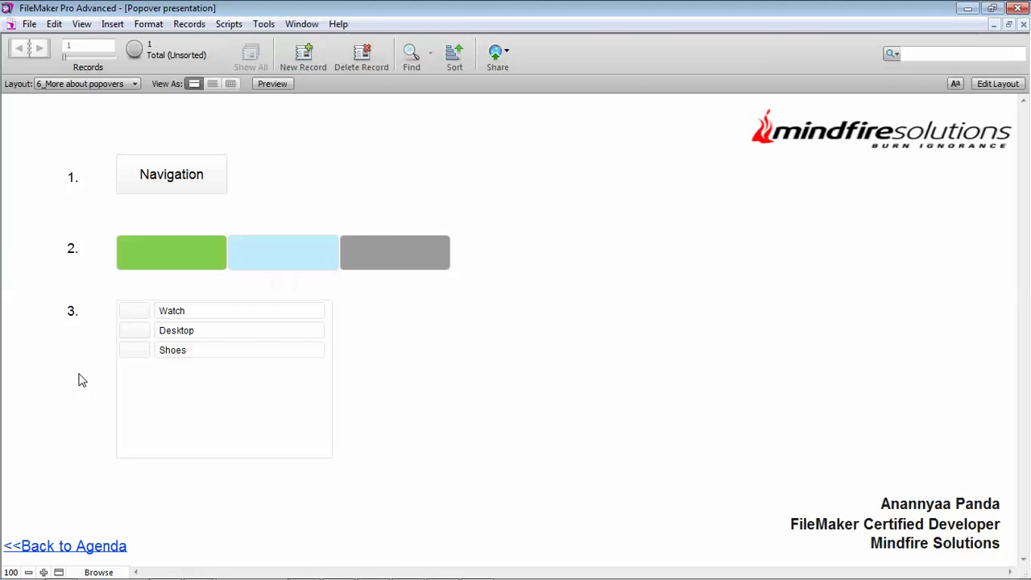
Step: Preview the Watch, Desktop and Shoes image popovers twice, closing them each time
{"action": "left_click", "coordinate": [138, 314]}
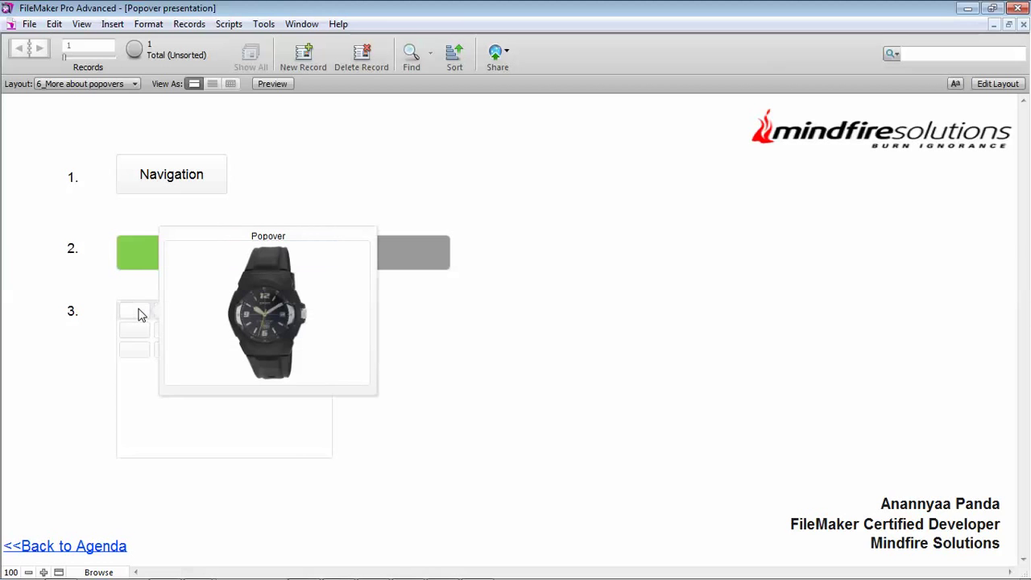
{"action": "left_click", "coordinate": [137, 342]}
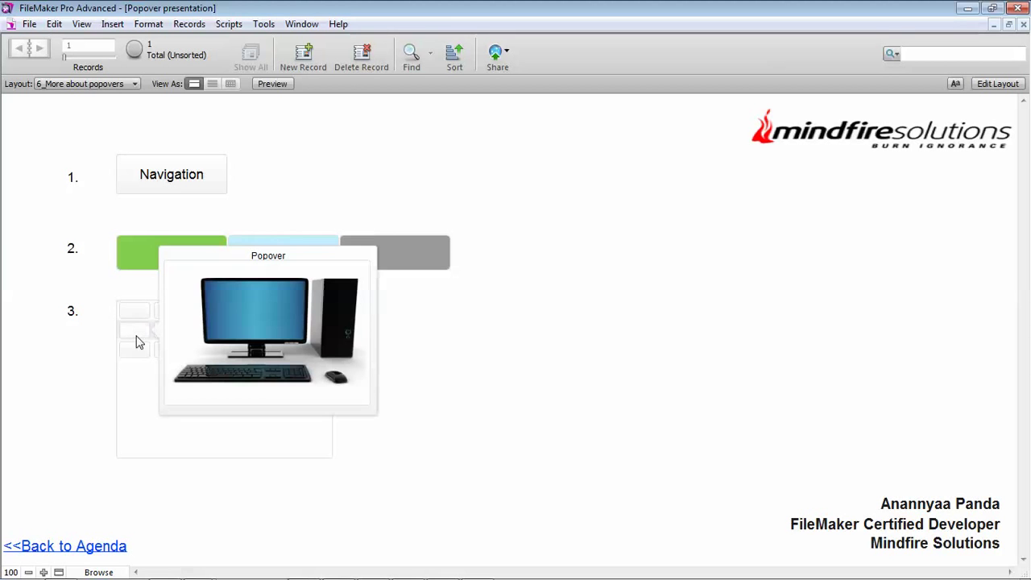
{"action": "left_click", "coordinate": [139, 357]}
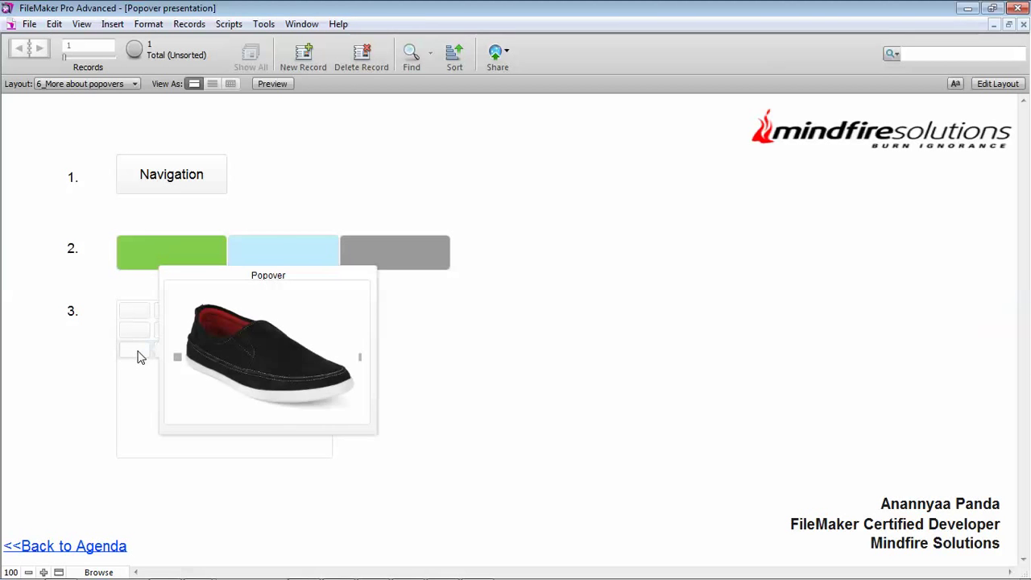
{"action": "left_click", "coordinate": [566, 414]}
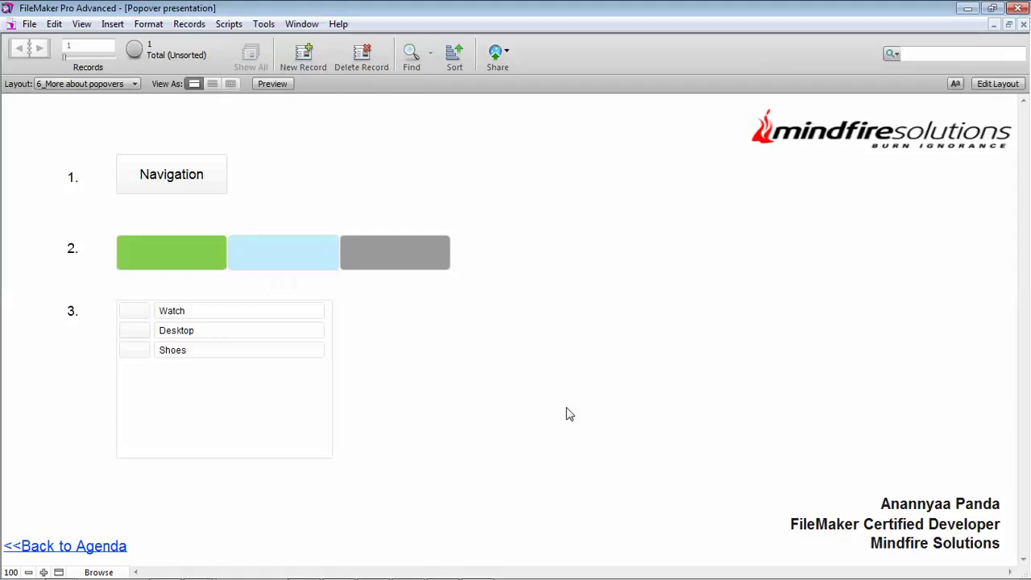
{"action": "left_click", "coordinate": [138, 313]}
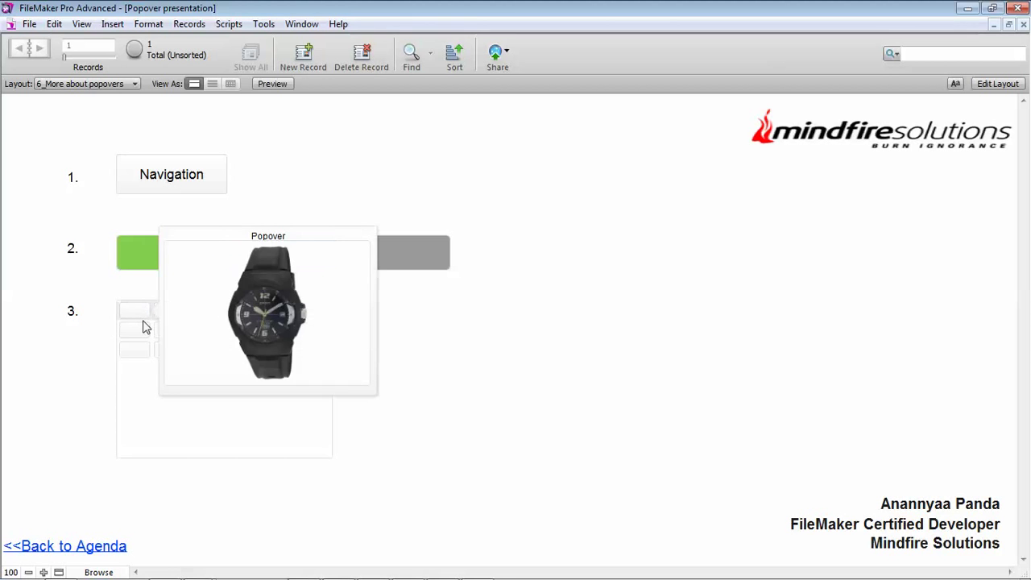
{"action": "left_click", "coordinate": [134, 335]}
{"action": "left_click", "coordinate": [132, 353]}
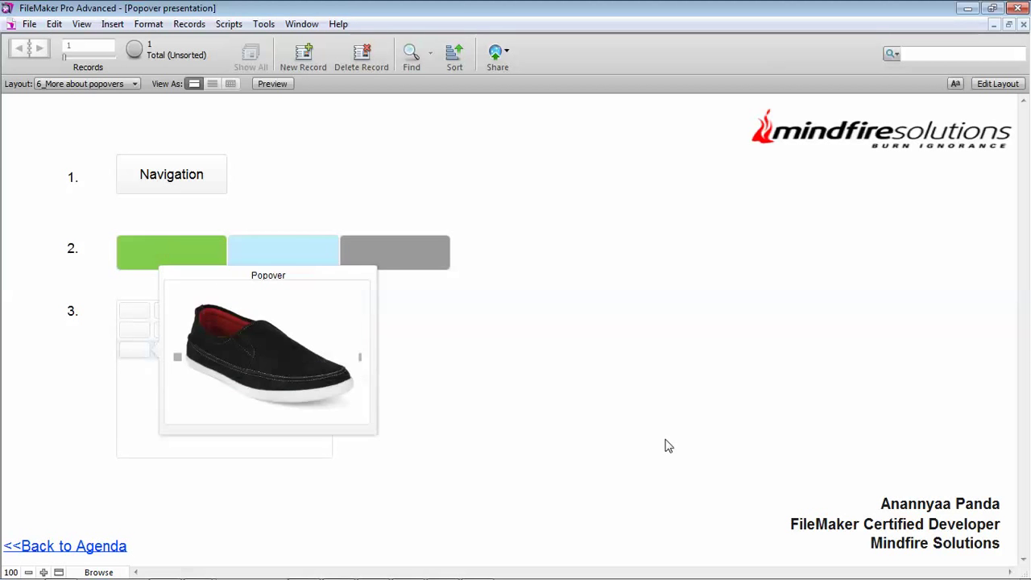
{"action": "left_click", "coordinate": [751, 440]}
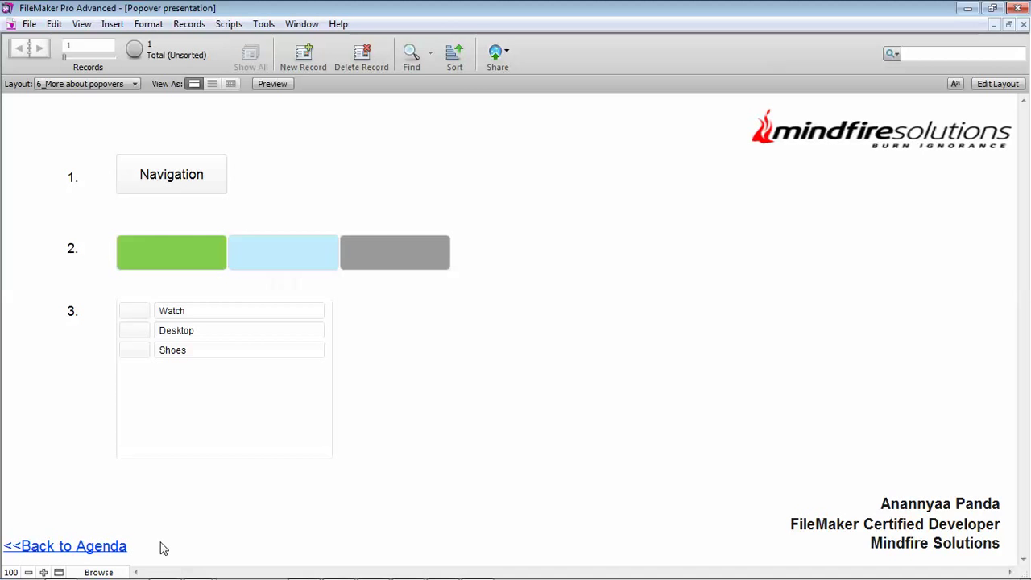
Step: Go back to the agenda and open the 4) Summary page listing the popover points
{"action": "left_click", "coordinate": [41, 549]}
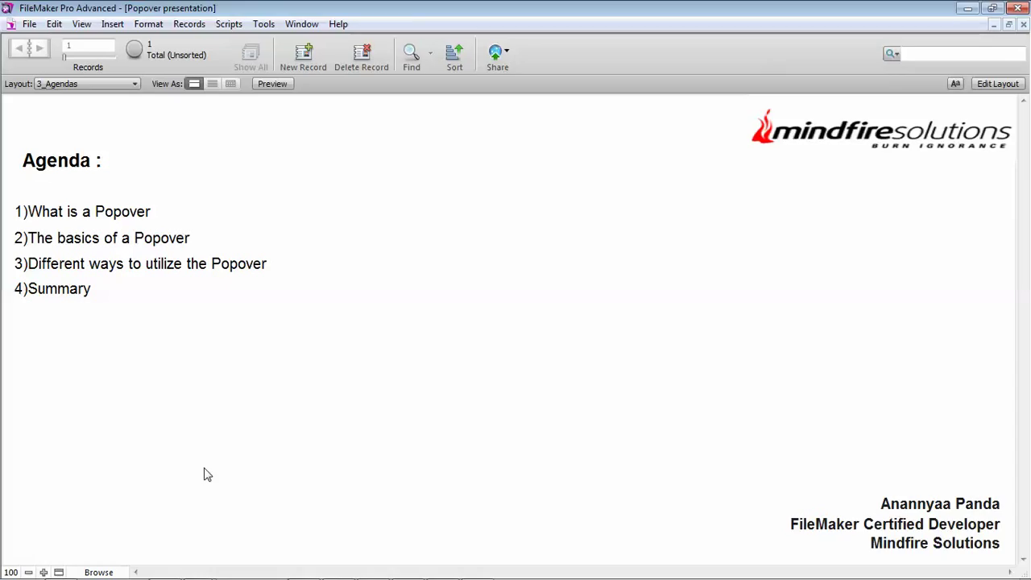
{"action": "left_click", "coordinate": [64, 294]}
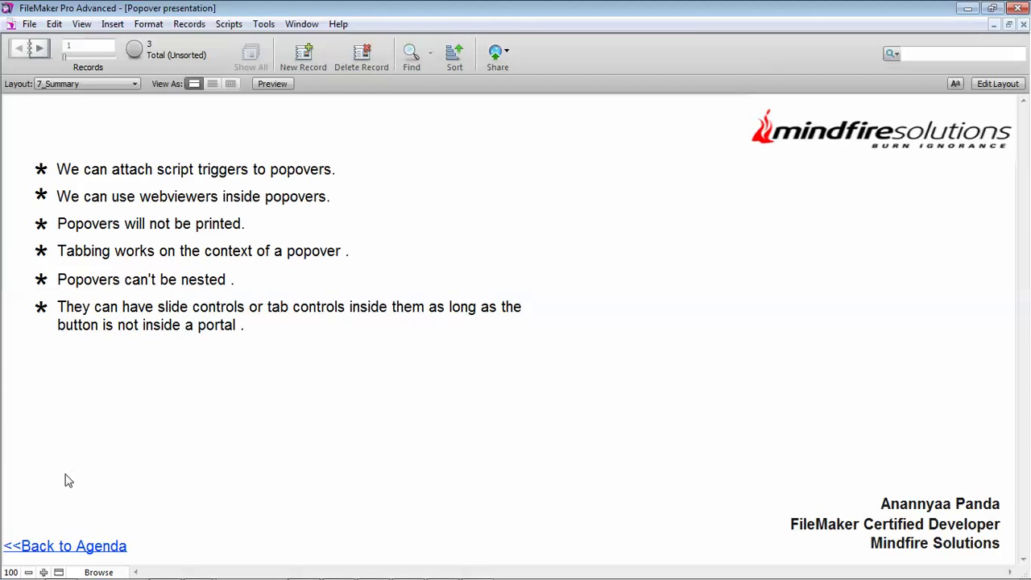
{"action": "left_click", "coordinate": [74, 547]}
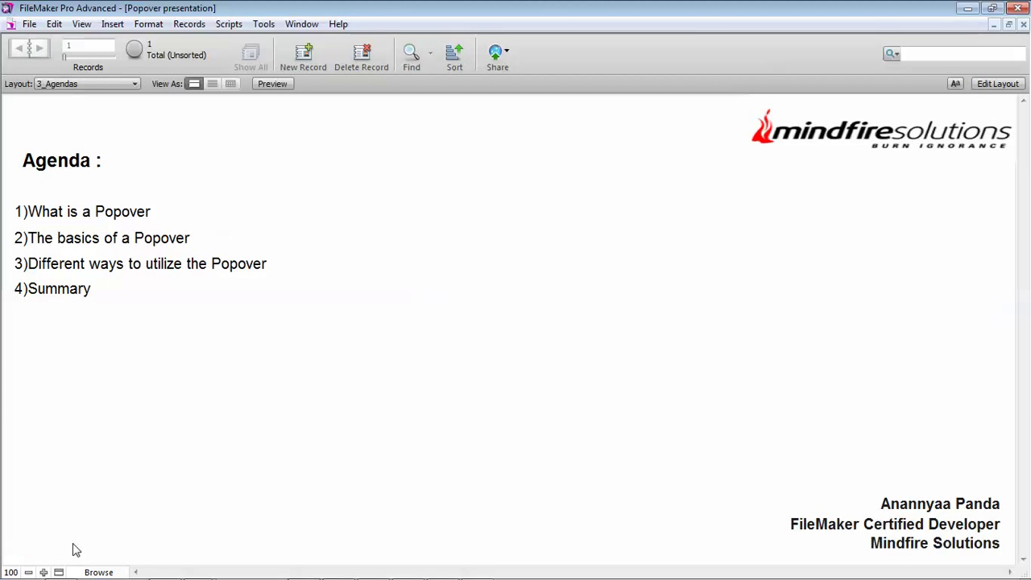